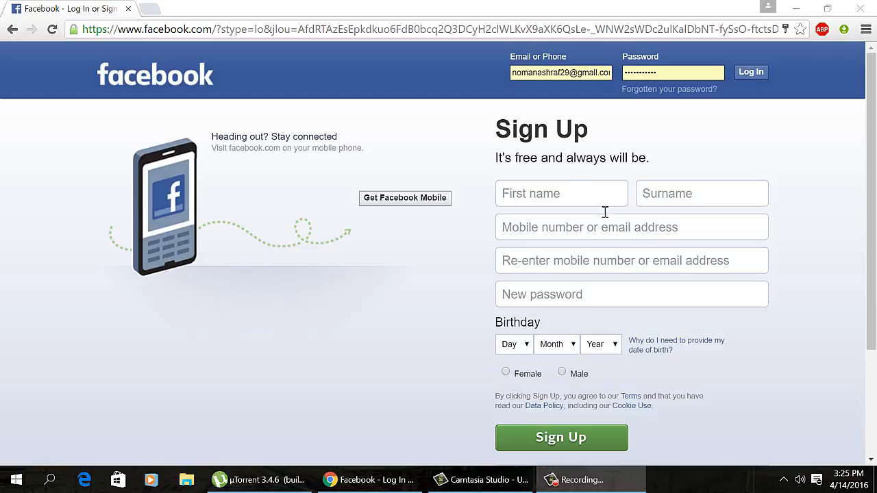
Step: Enter the first name and the surname (UHT) in the sign-up form
{"action": "left_click", "coordinate": [576, 207]}
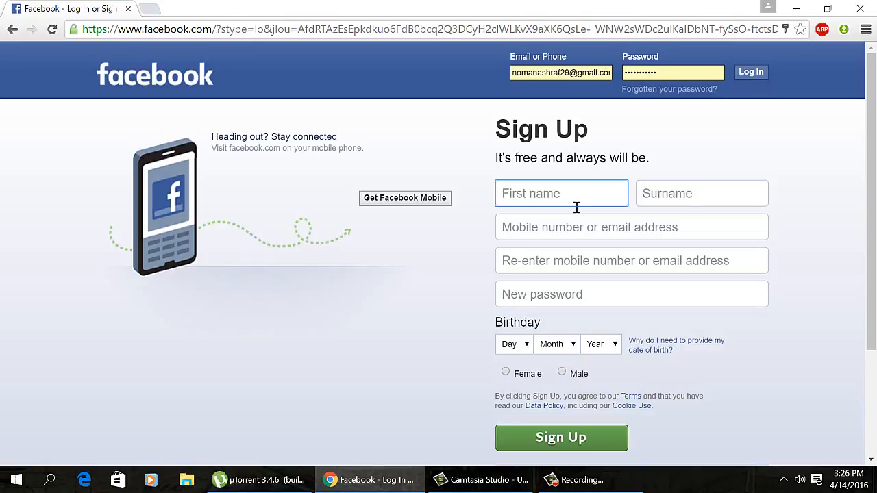
{"action": "type", "text": "UH"}
{"action": "key", "text": "BackSpace"}
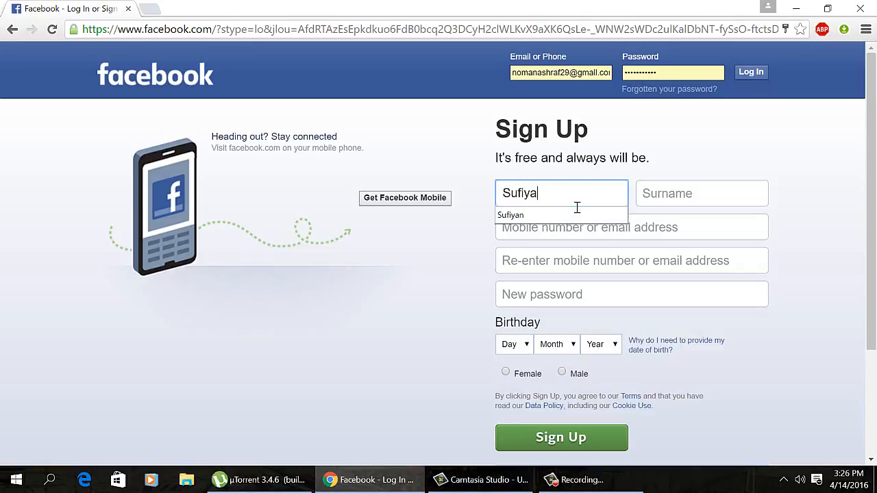
{"action": "left_click", "coordinate": [669, 195]}
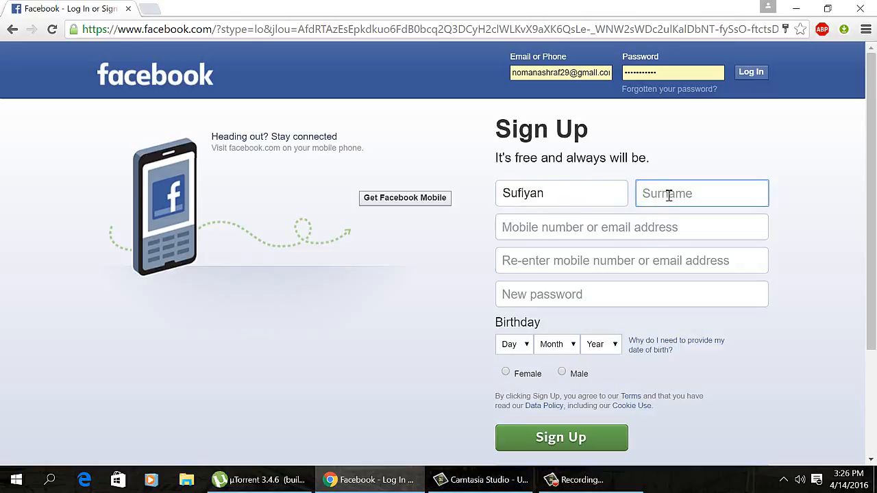
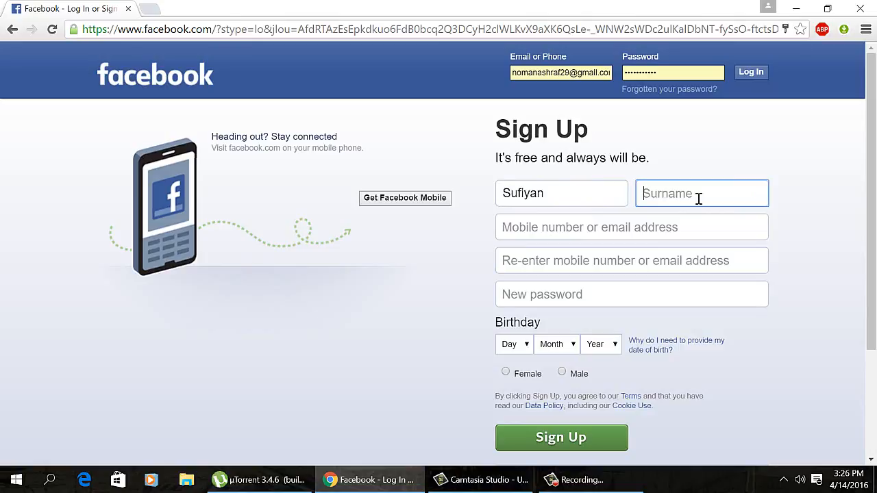
{"action": "type", "text": "(UHT)"}
Step: Enter the account's e-mail address in both e-mail fields and start typing the new password
{"action": "key", "text": "Tab"}
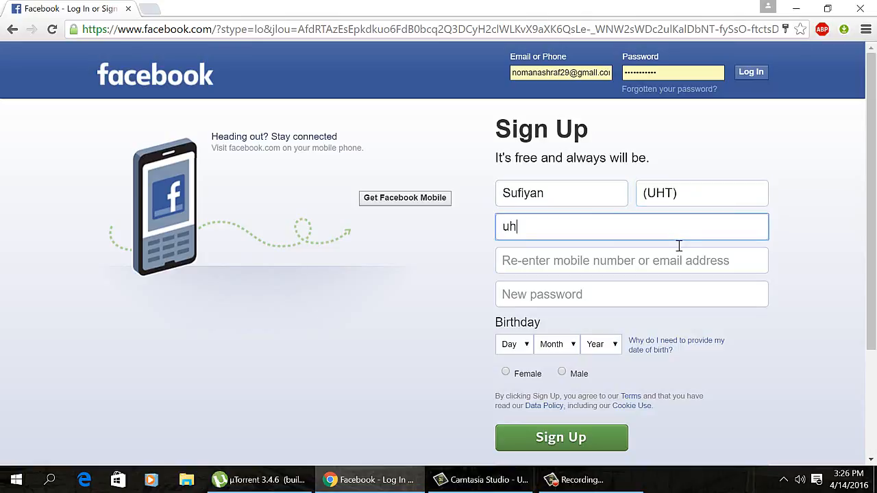
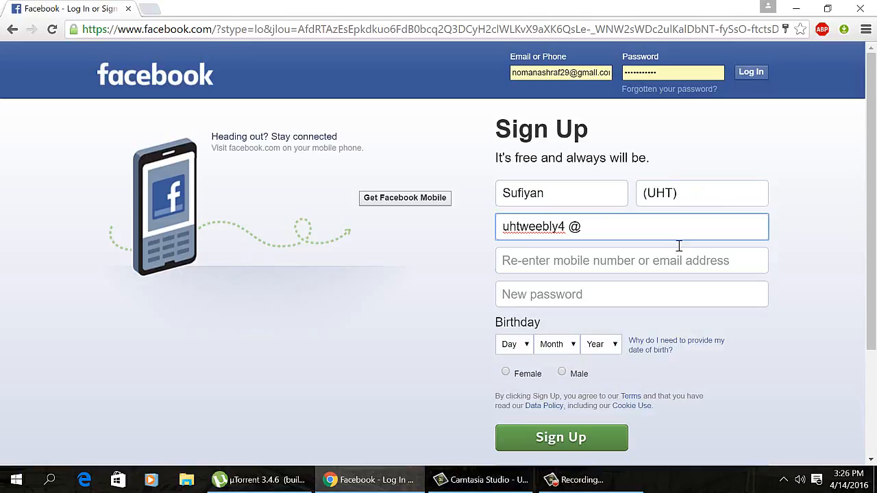
{"action": "key", "text": "Left"}
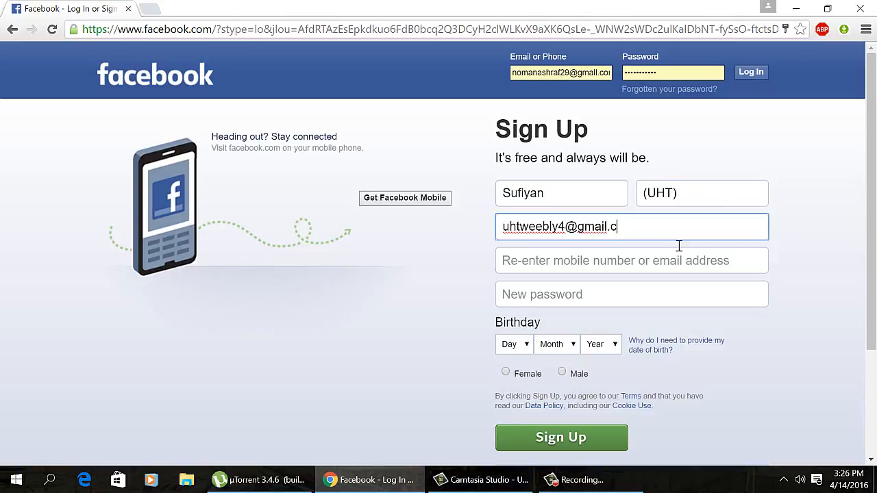
{"action": "left_click", "coordinate": [632, 262]}
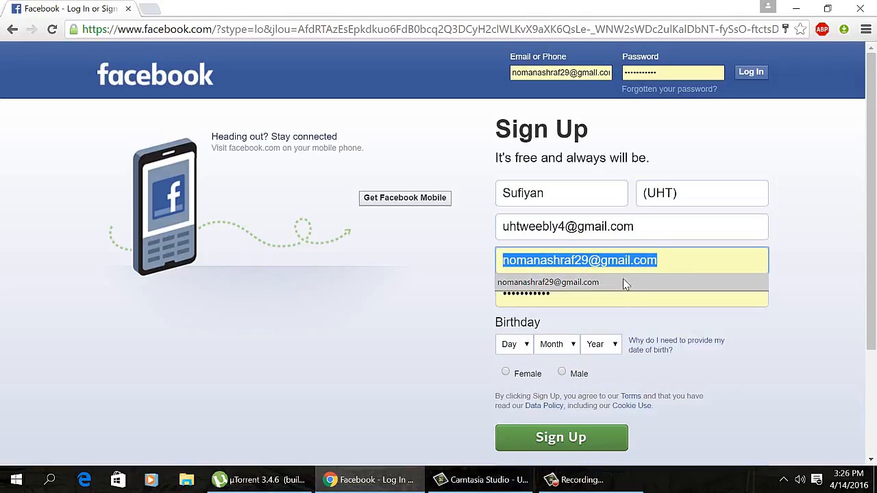
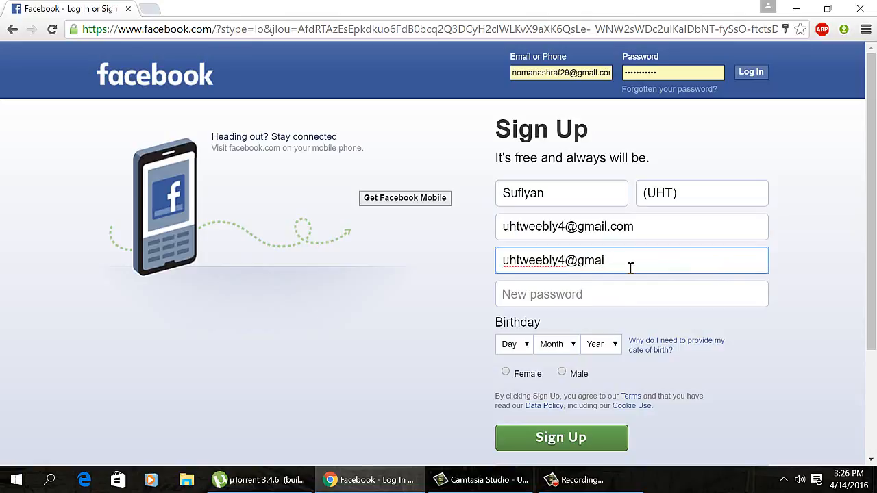
{"action": "left_click", "coordinate": [601, 305]}
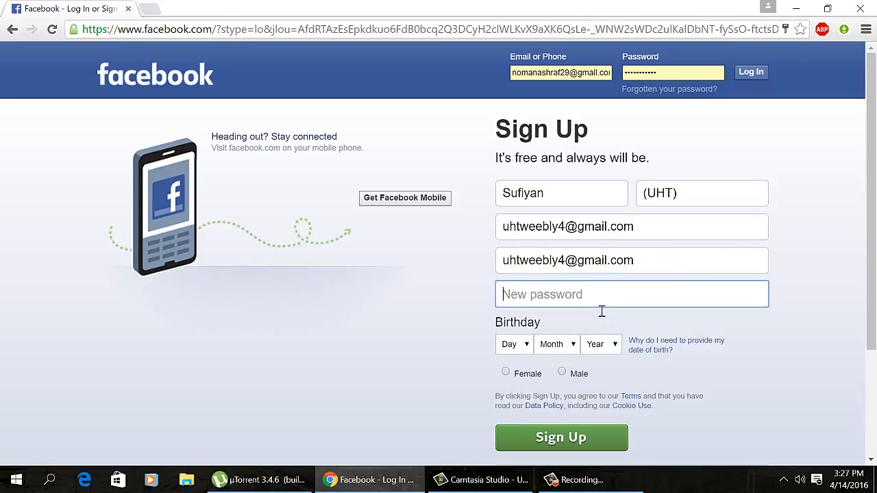
{"action": "type", "text": "•••"}
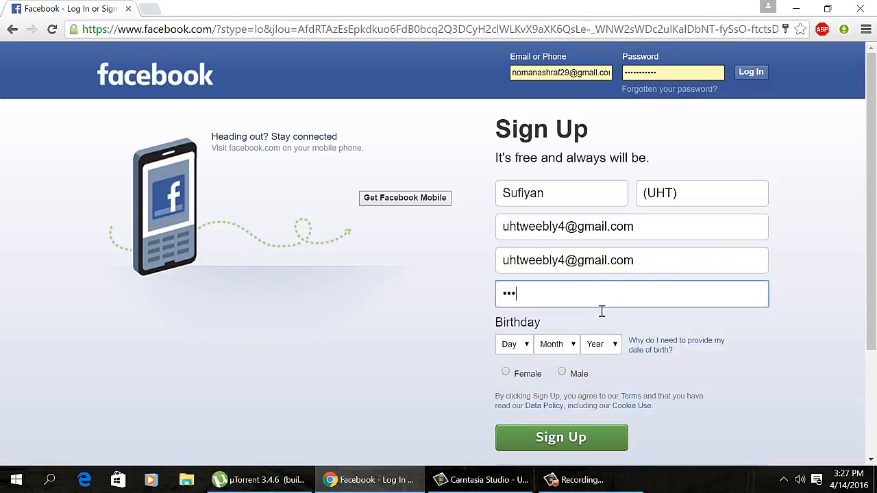
{"action": "type", "text": "••"}
{"action": "left_click", "coordinate": [529, 345]}
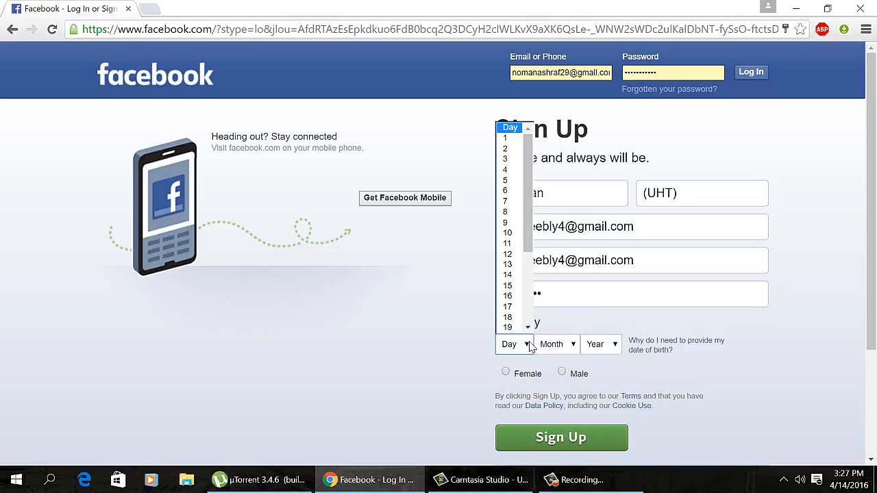
{"action": "left_click", "coordinate": [518, 287]}
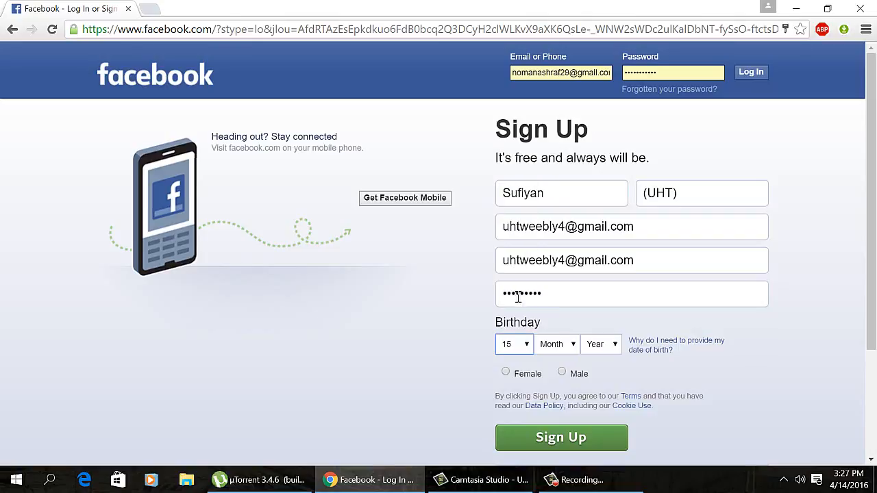
{"action": "left_click", "coordinate": [569, 345]}
{"action": "left_click", "coordinate": [562, 286]}
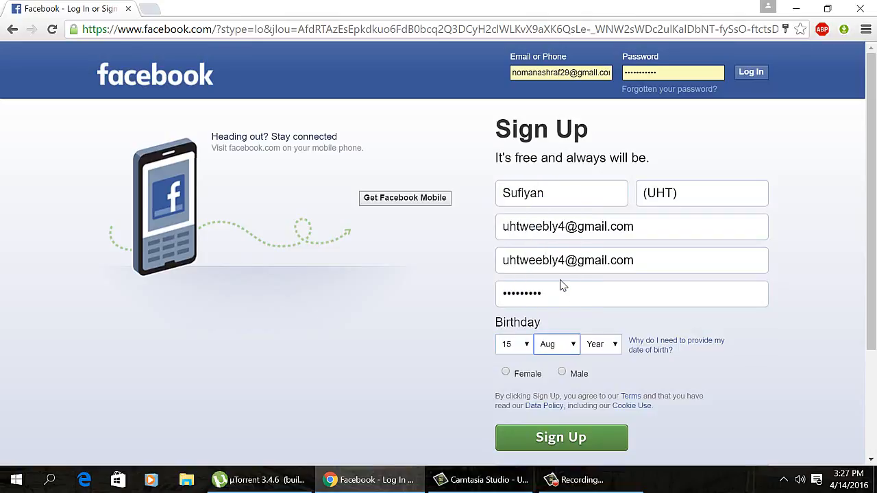
{"action": "left_click", "coordinate": [612, 347]}
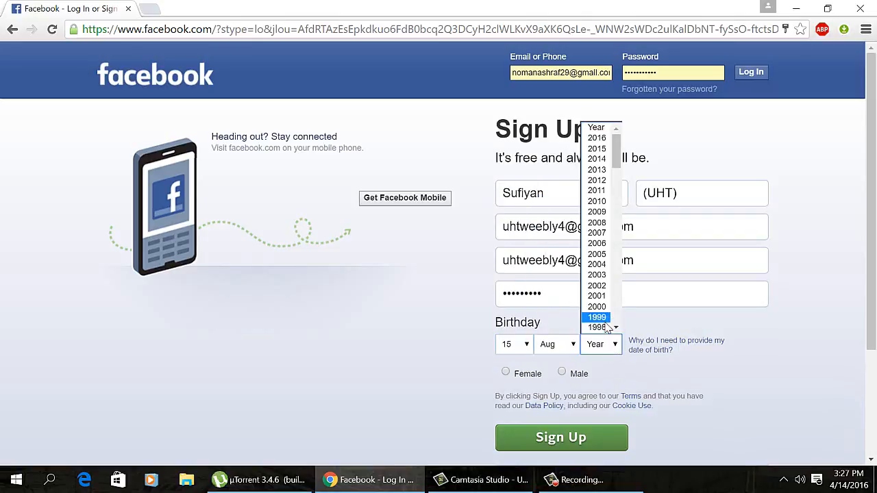
{"action": "left_click", "coordinate": [616, 327]}
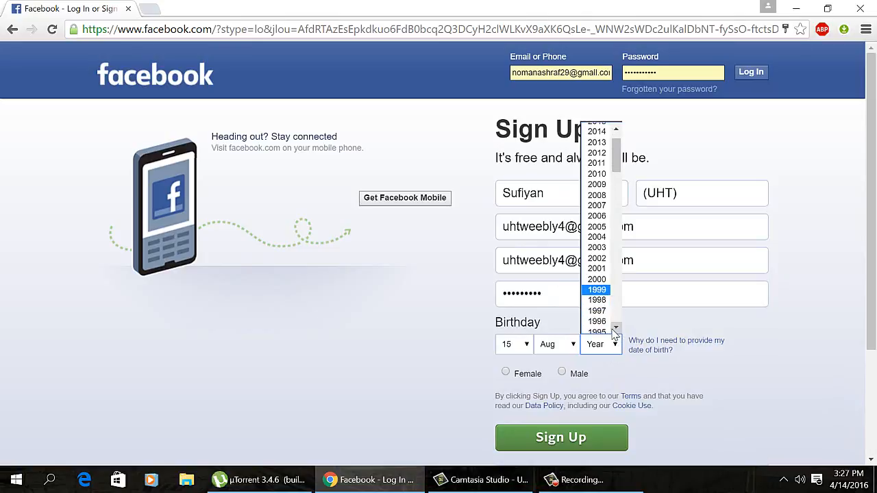
{"action": "left_click", "coordinate": [615, 329]}
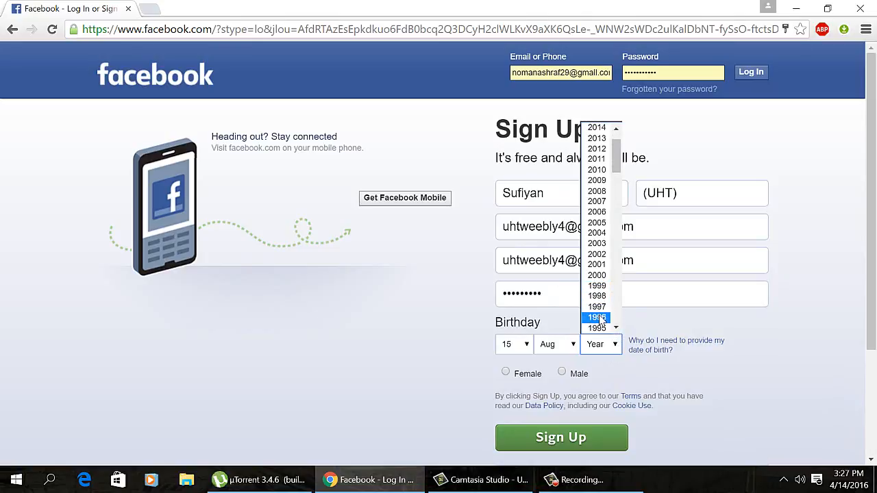
{"action": "left_click", "coordinate": [598, 318]}
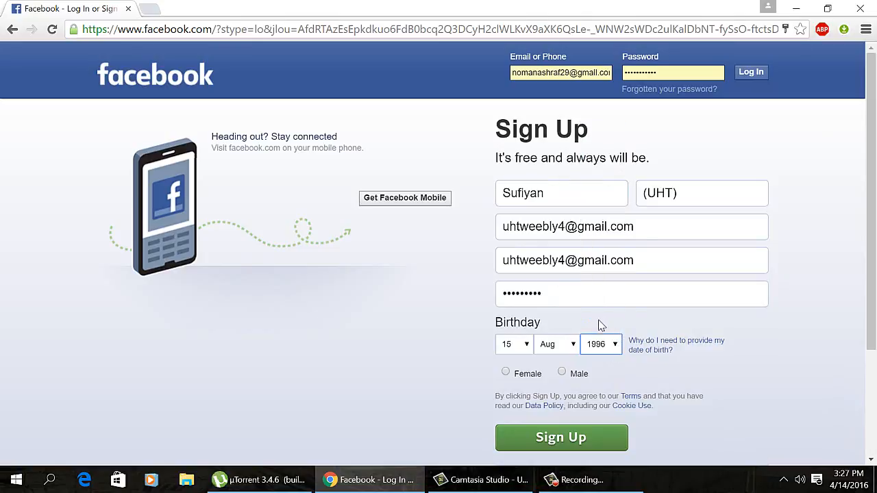
{"action": "left_click", "coordinate": [562, 373]}
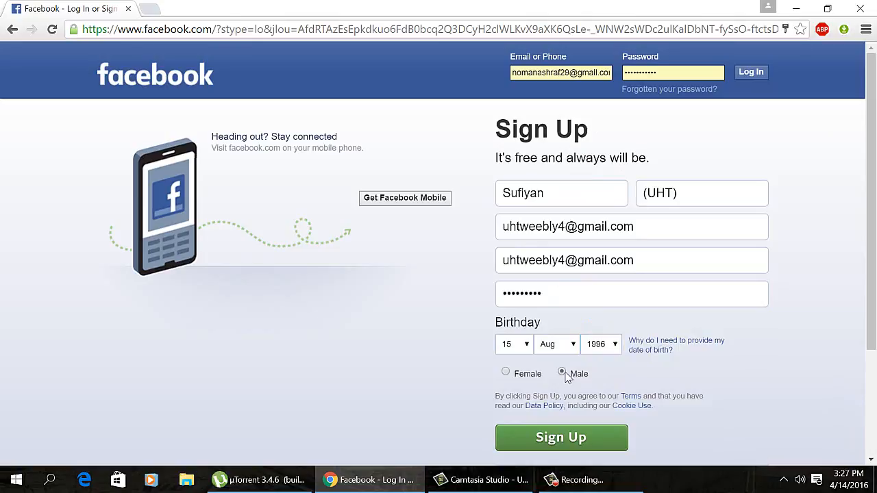
{"action": "left_click", "coordinate": [588, 444]}
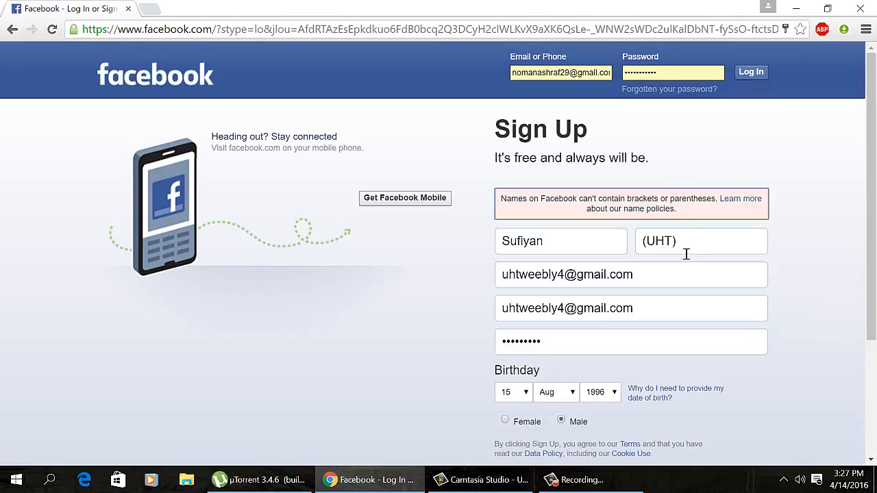
Step: Remove the brackets so the surname reads UHT
{"action": "left_click_drag", "start_coordinate": [688, 247], "coordinate": [677, 246]}
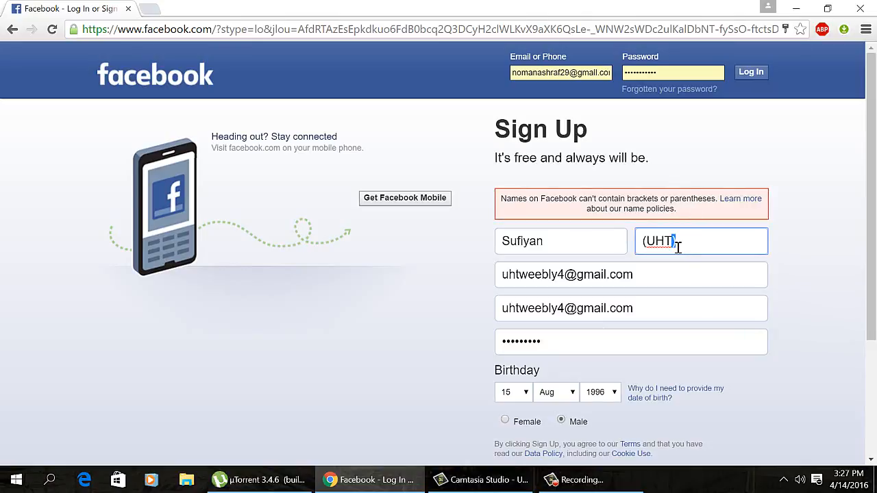
{"action": "key", "text": "BackSpace"}
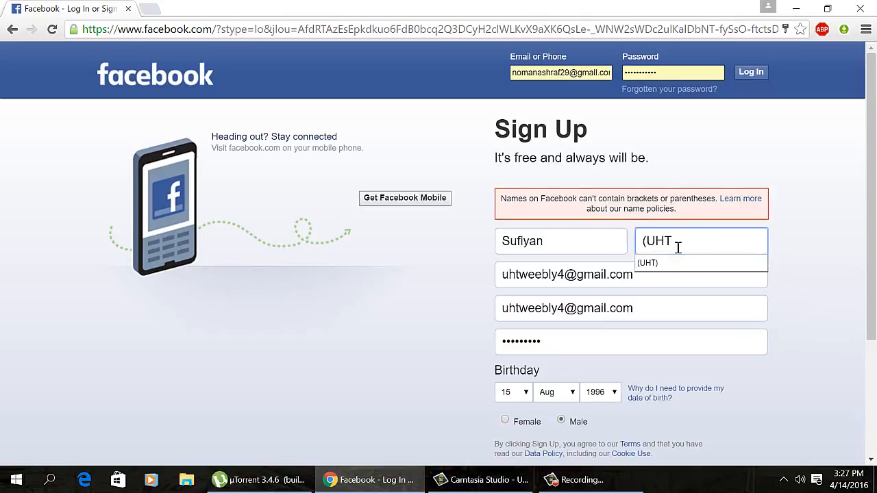
{"action": "key", "text": "BackSpace"}
{"action": "left_click_drag", "start_coordinate": [872, 245], "coordinate": [876, 347]}
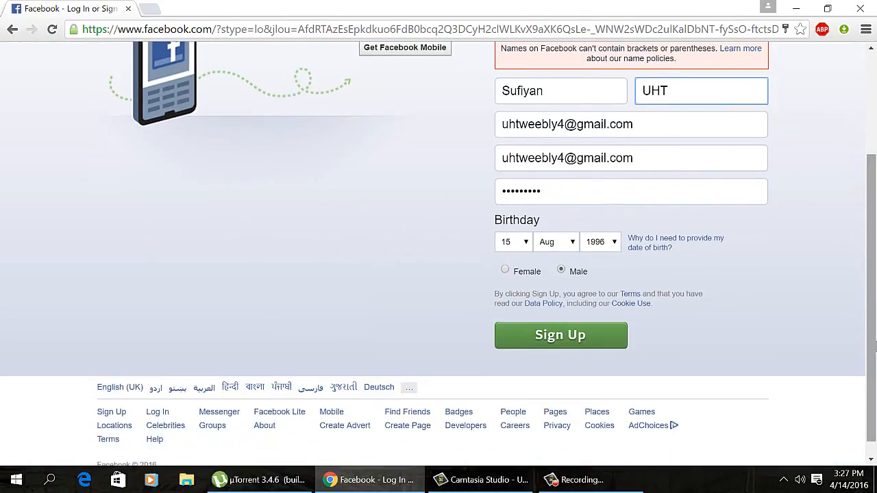
Step: Submit the corrected sign-up form and skip the Find your friends step
{"action": "left_click", "coordinate": [556, 337]}
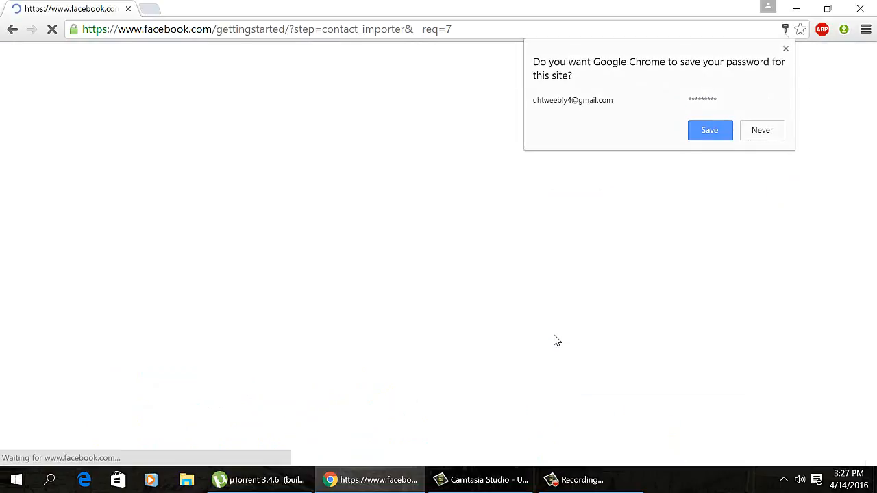
{"action": "scroll", "coordinate": [642, 200], "scroll_direction": "down", "scroll_amount": 2}
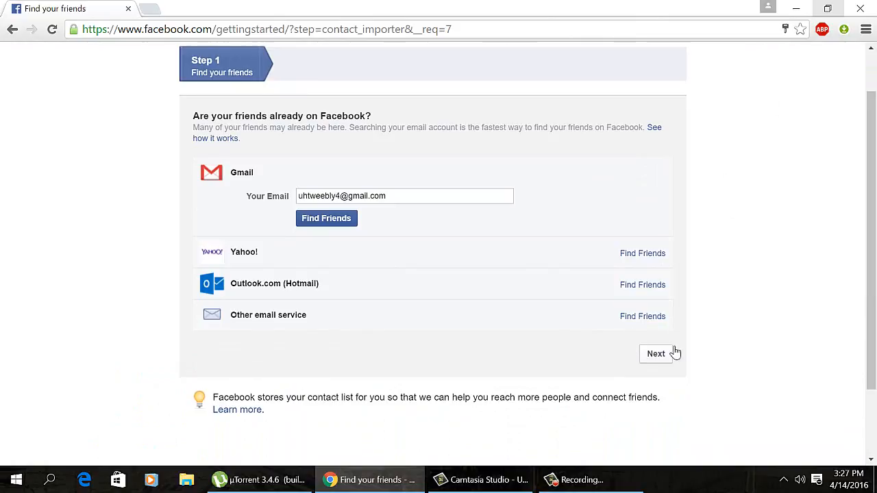
{"action": "left_click", "coordinate": [667, 351]}
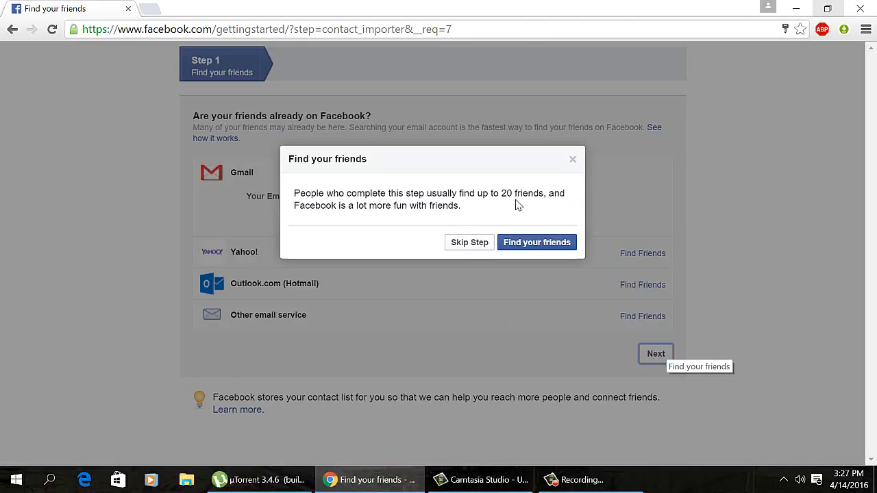
{"action": "left_click", "coordinate": [491, 244]}
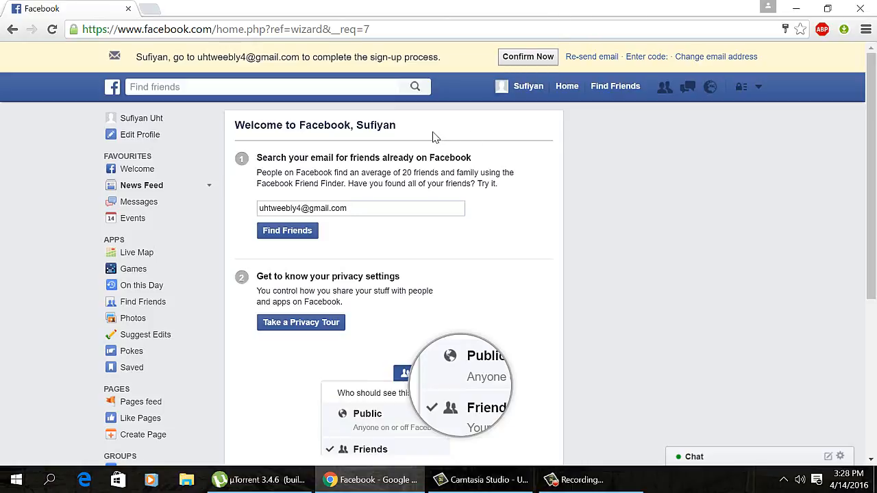
Step: Open google.com.pk in a new tab and sign out of the current Google account
{"action": "left_click", "coordinate": [151, 9]}
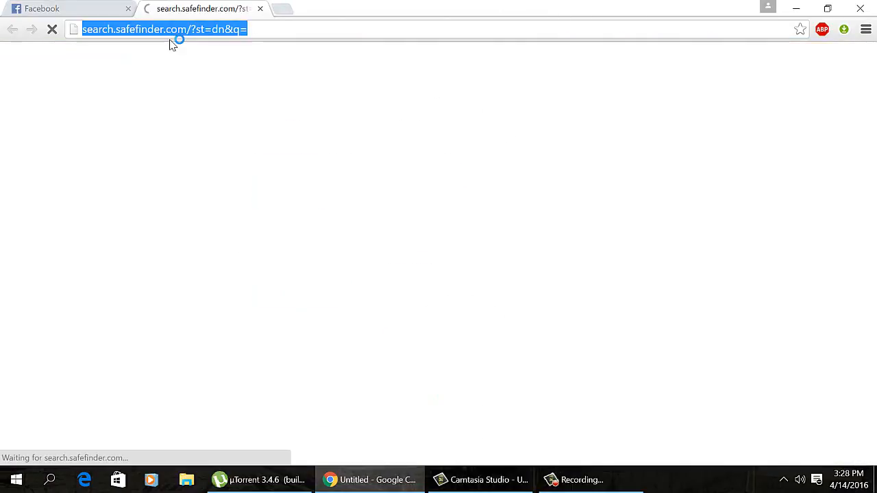
{"action": "type", "text": "gm"}
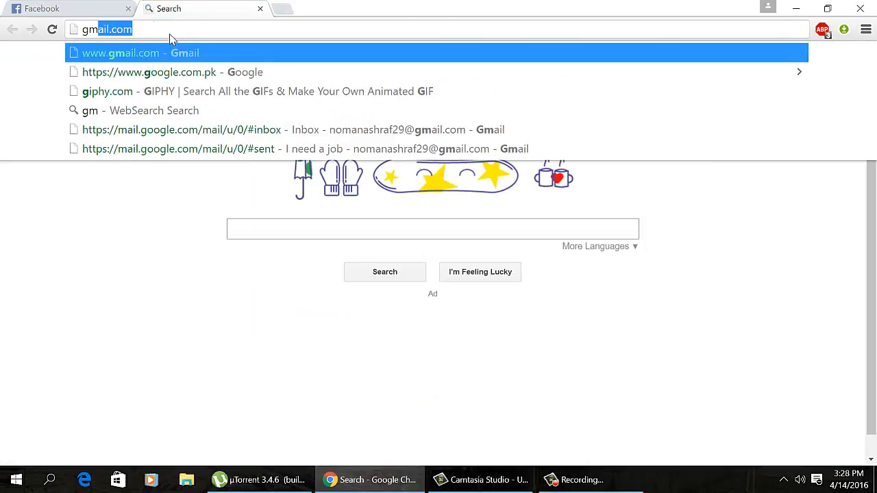
{"action": "key", "text": "BackSpace"}
{"action": "key", "text": "BackSpace"}
{"action": "type", "text": "oogle"}
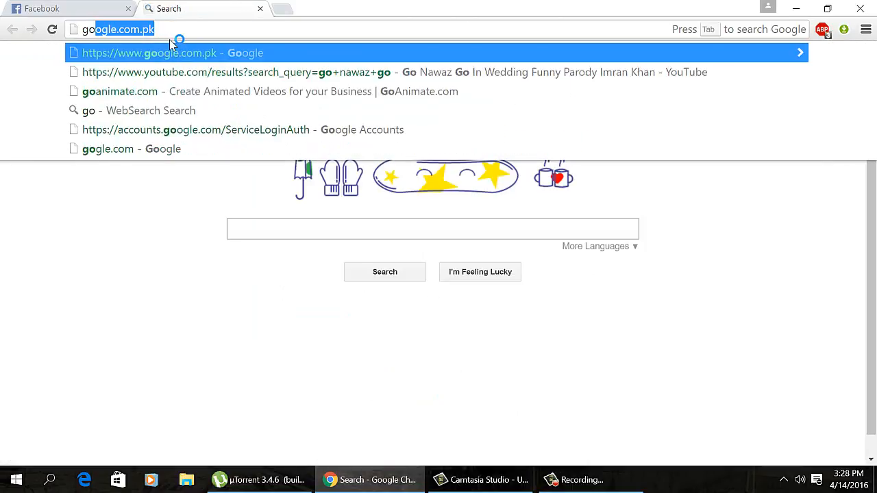
{"action": "key", "text": "Return"}
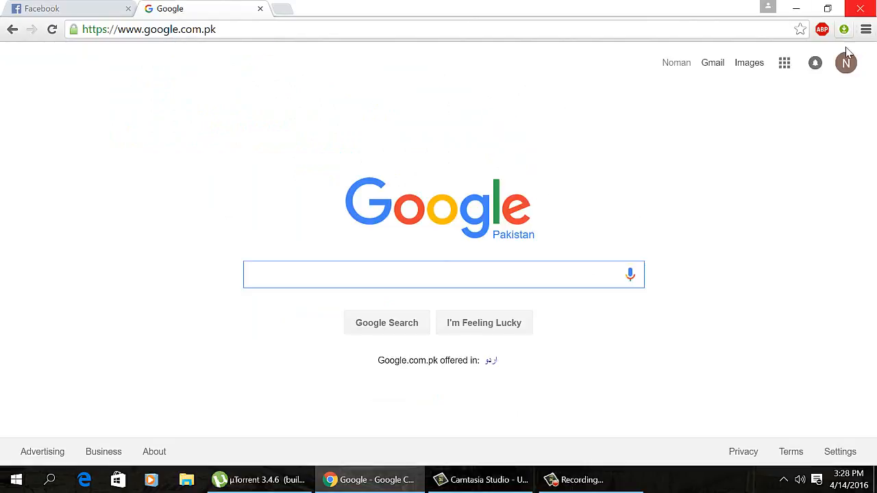
{"action": "left_click", "coordinate": [846, 63]}
{"action": "left_click", "coordinate": [811, 196]}
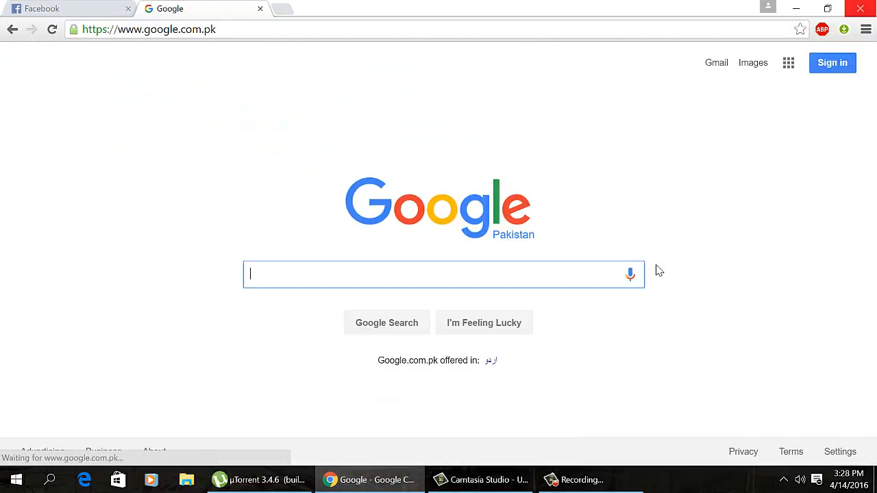
Step: Sign in to Google by adding the new account with its e-mail address and password
{"action": "left_click", "coordinate": [833, 63]}
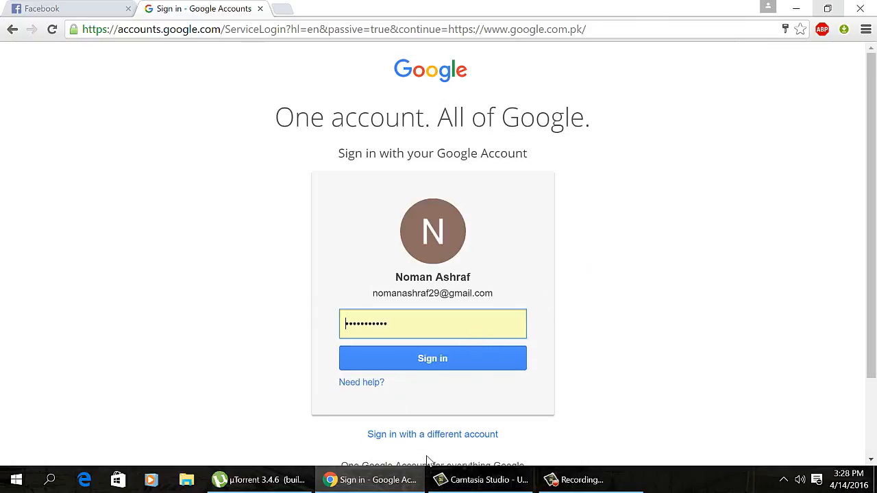
{"action": "left_click", "coordinate": [427, 437]}
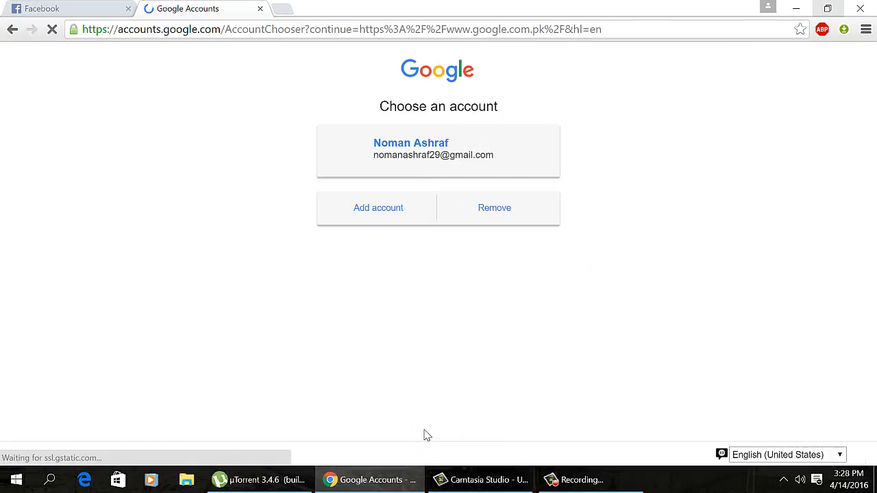
{"action": "left_click", "coordinate": [420, 216]}
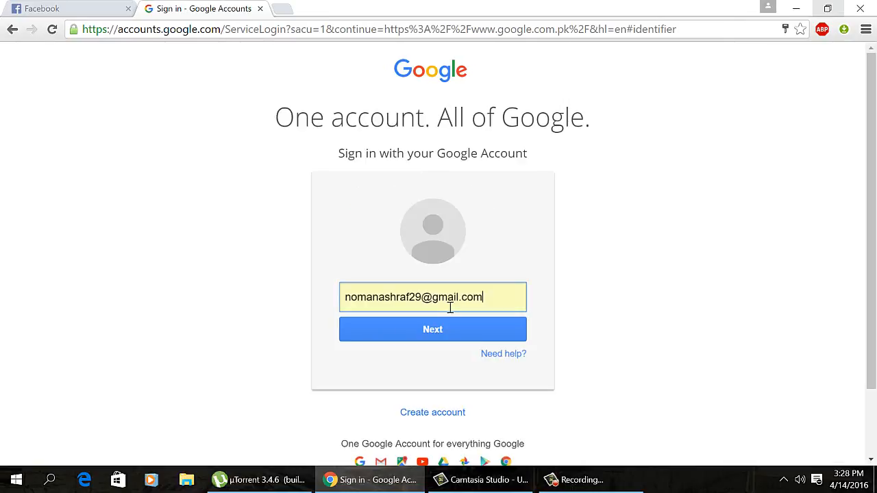
{"action": "type", "text": "uht"}
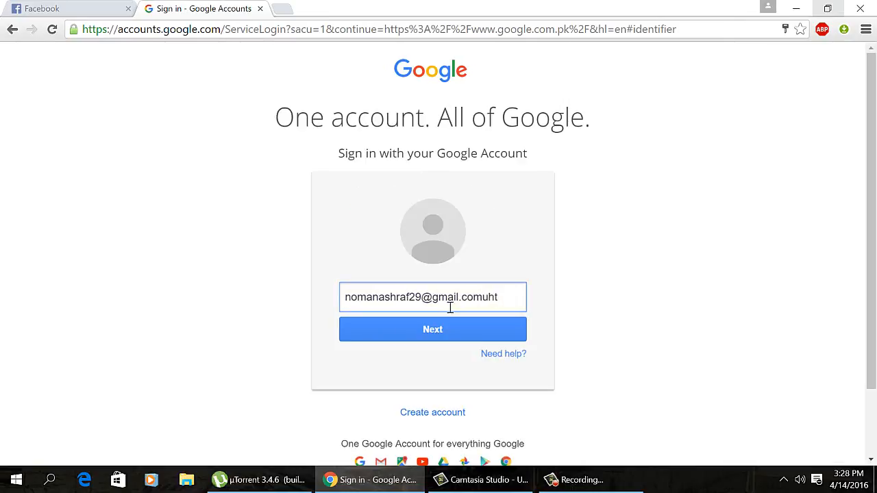
{"action": "type", "text": "wee"}
{"action": "key", "text": "BackSpace"}
{"action": "key", "text": "BackSpace"}
{"action": "key", "text": "BackSpace"}
{"action": "key", "text": "BackSpace"}
{"action": "key", "text": "BackSpace"}
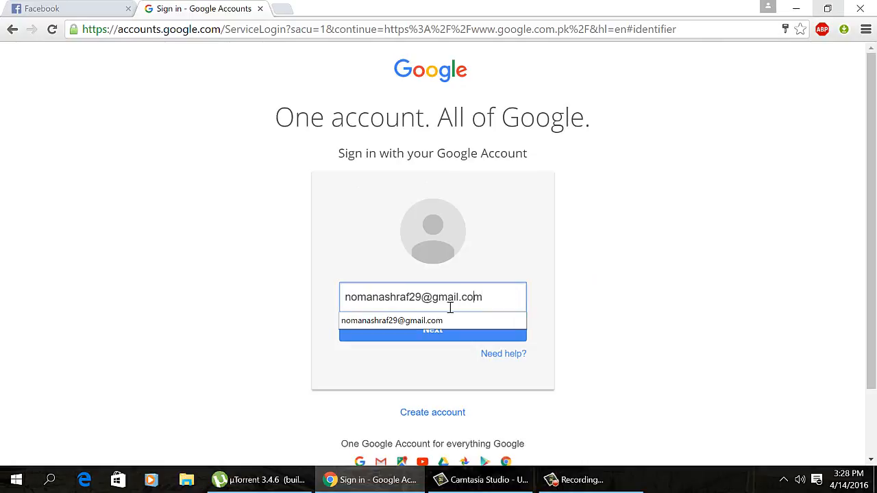
{"action": "key", "text": "BackSpace"}
{"action": "key", "text": "BackSpace"}
{"action": "key", "text": "BackSpace"}
{"action": "key", "text": "BackSpace"}
{"action": "key", "text": "BackSpace"}
{"action": "key", "text": "BackSpace"}
{"action": "key", "text": "BackSpace"}
{"action": "key", "text": "BackSpace"}
{"action": "key", "text": "BackSpace"}
{"action": "key", "text": "BackSpace"}
{"action": "key", "text": "BackSpace"}
{"action": "key", "text": "BackSpace"}
{"action": "key", "text": "BackSpace"}
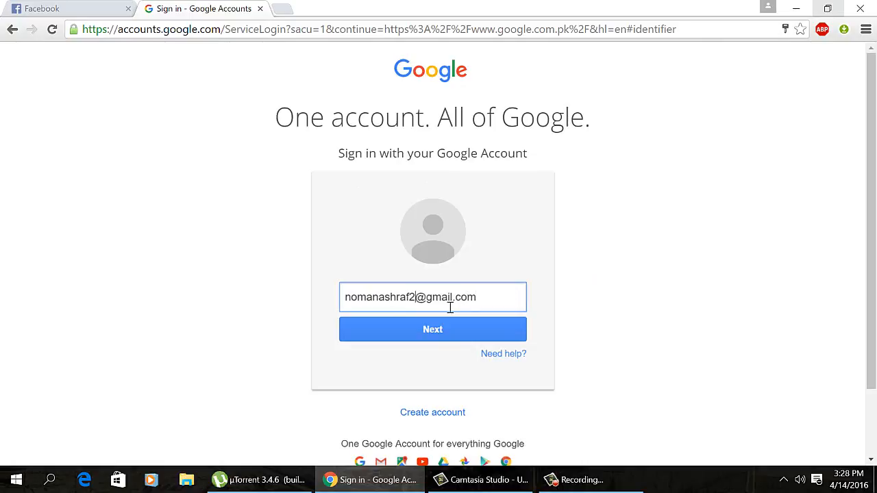
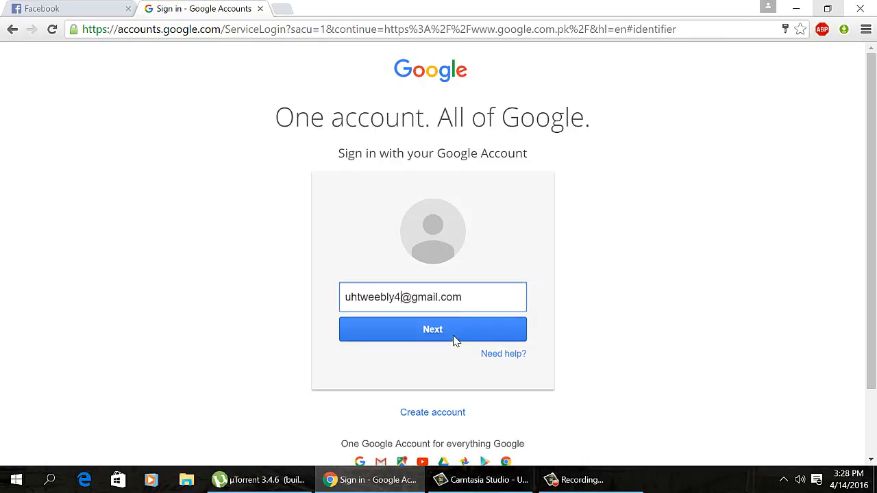
{"action": "left_click", "coordinate": [448, 335]}
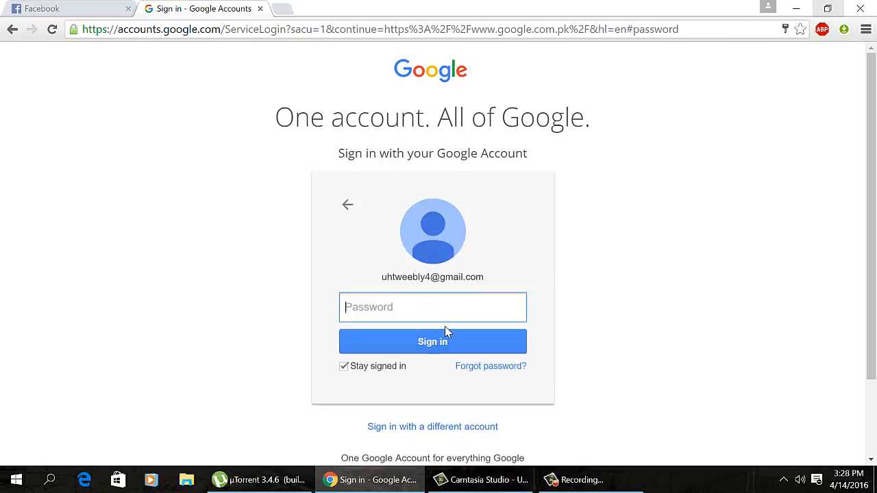
{"action": "type", "text": "*********"}
{"action": "key", "text": "Return"}
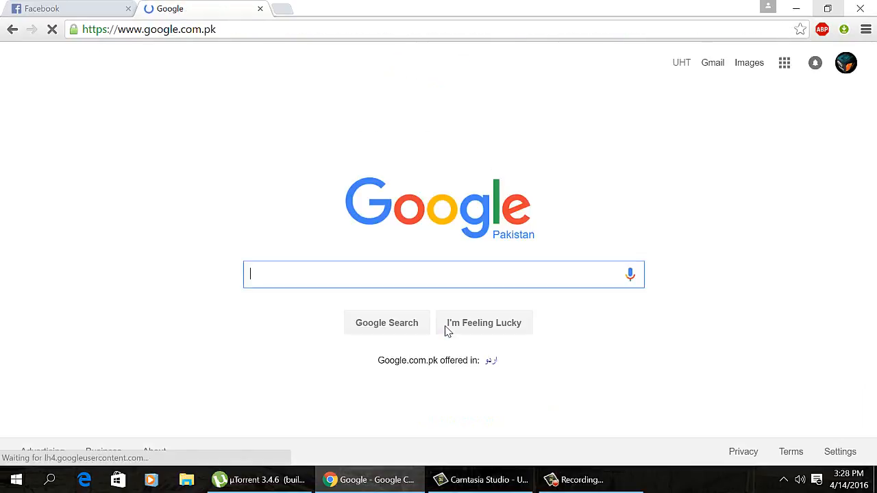
Step: Open Gmail for the new account, then open the new Facebook profile page
{"action": "left_click", "coordinate": [719, 64]}
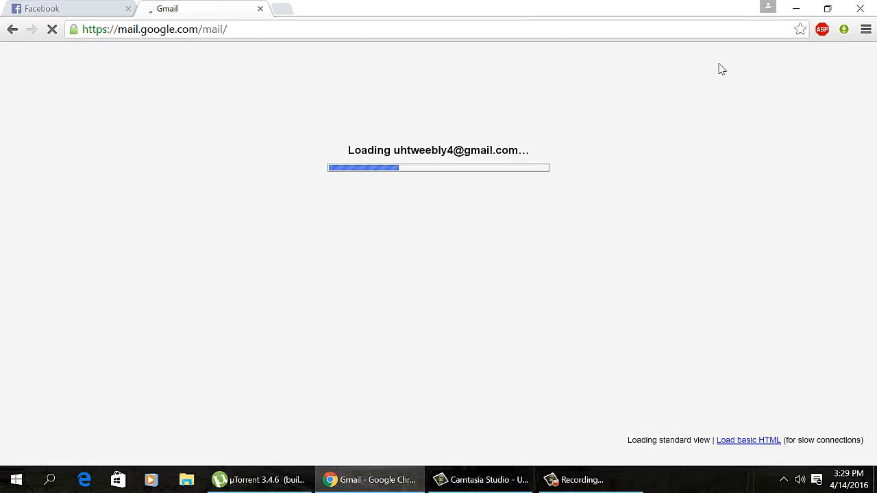
{"action": "left_click", "coordinate": [10, 7]}
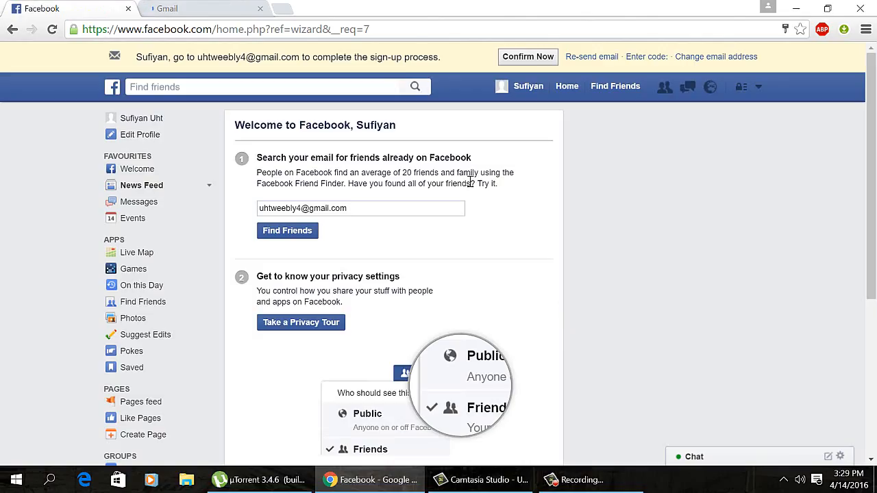
{"action": "left_click", "coordinate": [343, 89]}
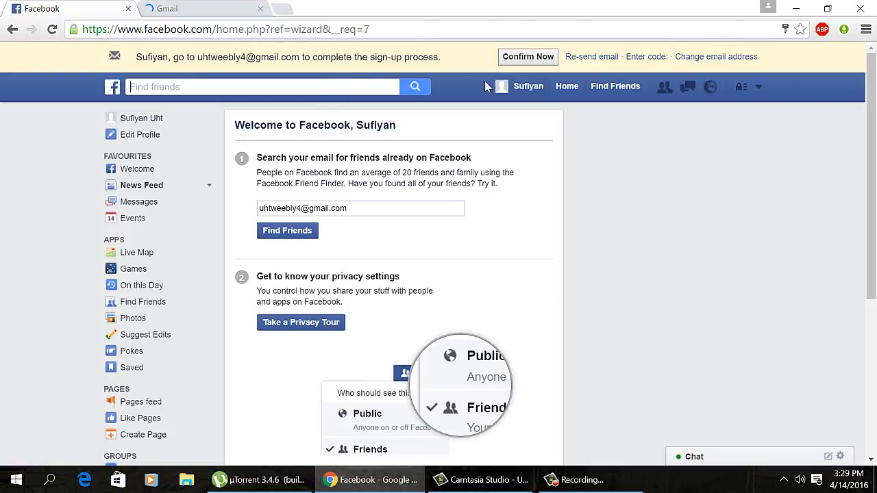
{"action": "left_click", "coordinate": [528, 88]}
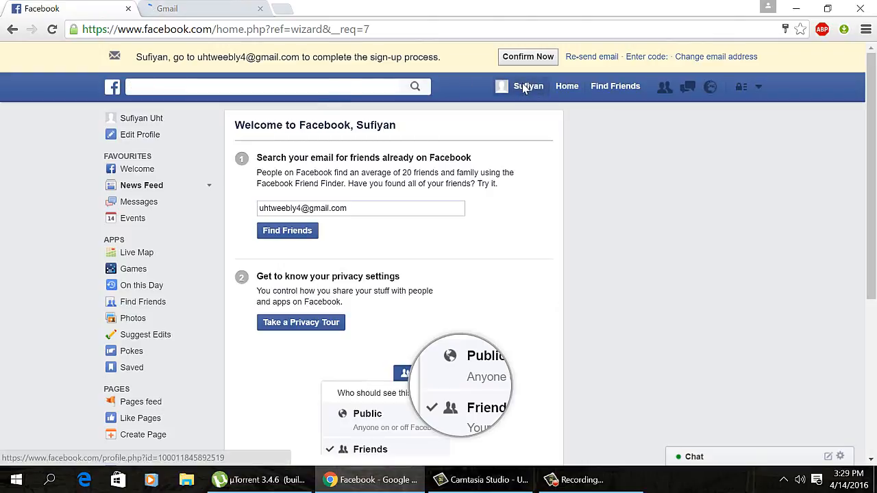
{"action": "scroll", "coordinate": [409, 203], "scroll_direction": "down", "scroll_amount": 3}
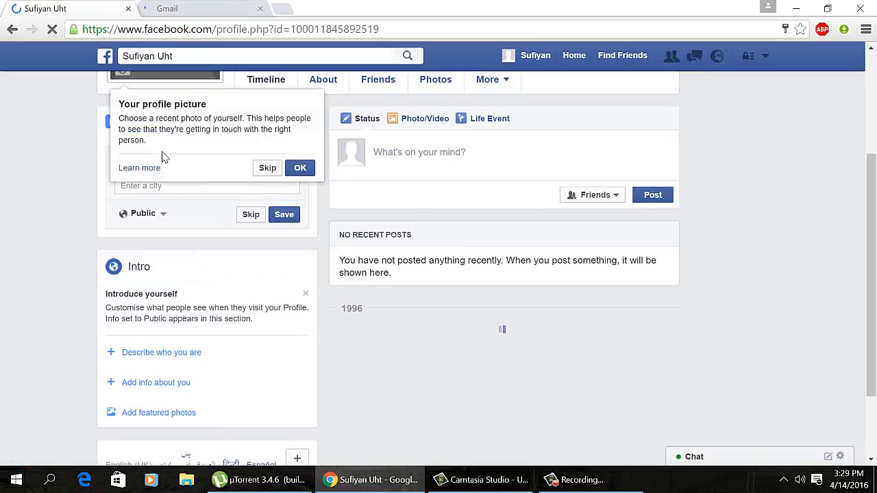
{"action": "left_click", "coordinate": [164, 8]}
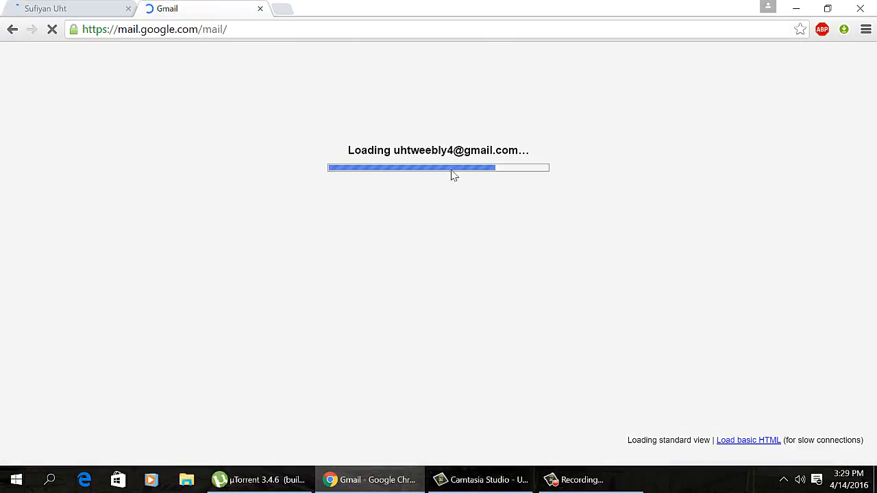
{"action": "left_click", "coordinate": [58, 7]}
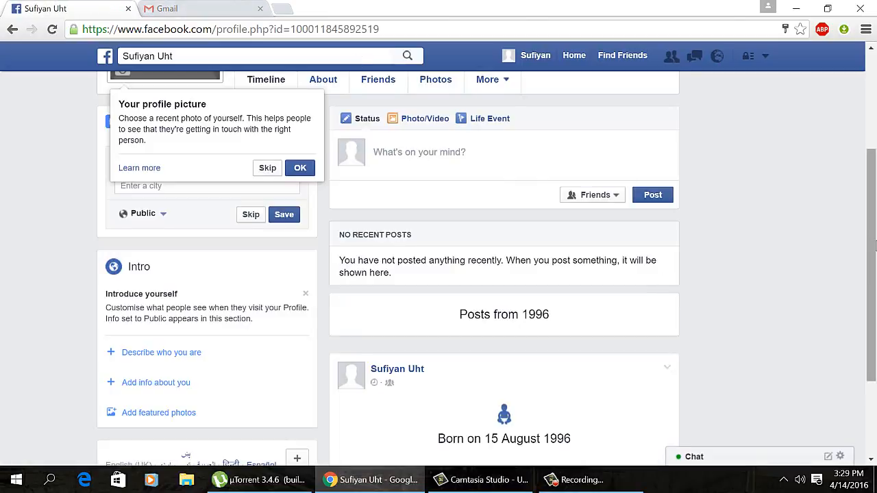
{"action": "scroll", "coordinate": [850, 206], "scroll_direction": "up", "scroll_amount": 2}
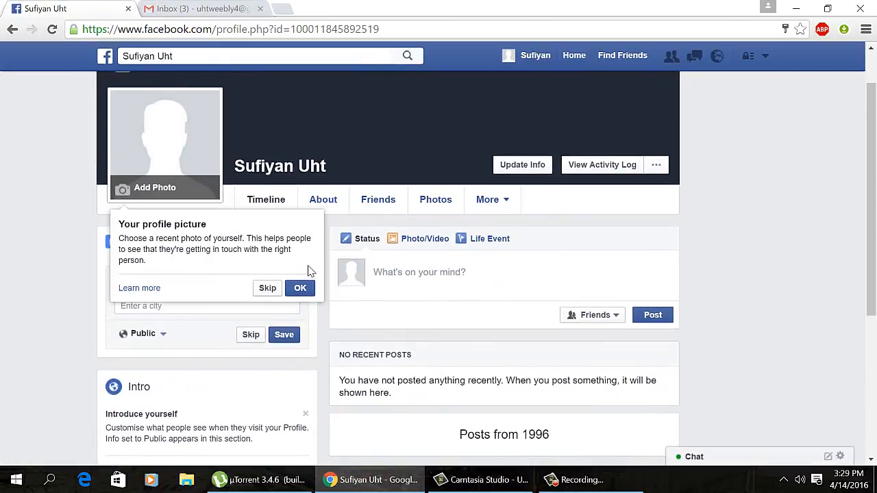
Step: Upload Logo 12 from Desktop > LOGOS as the profile picture, then go to the Gmail inbox
{"action": "left_click", "coordinate": [302, 288]}
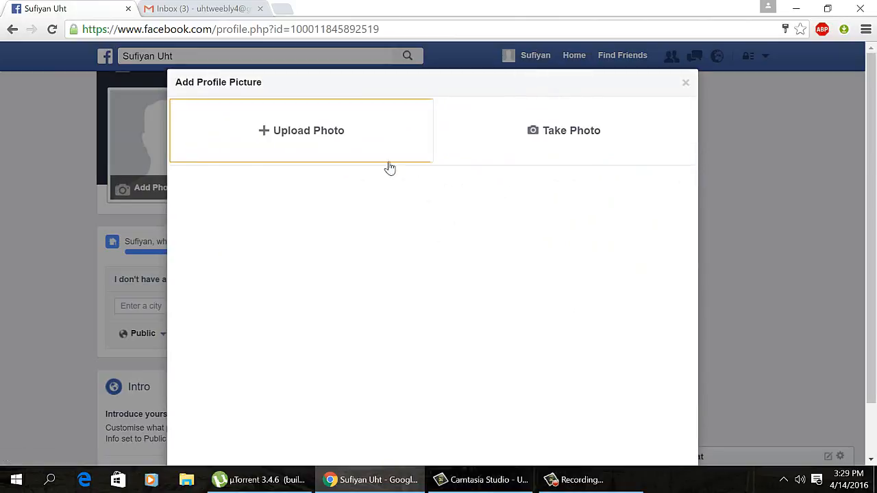
{"action": "left_click", "coordinate": [369, 155]}
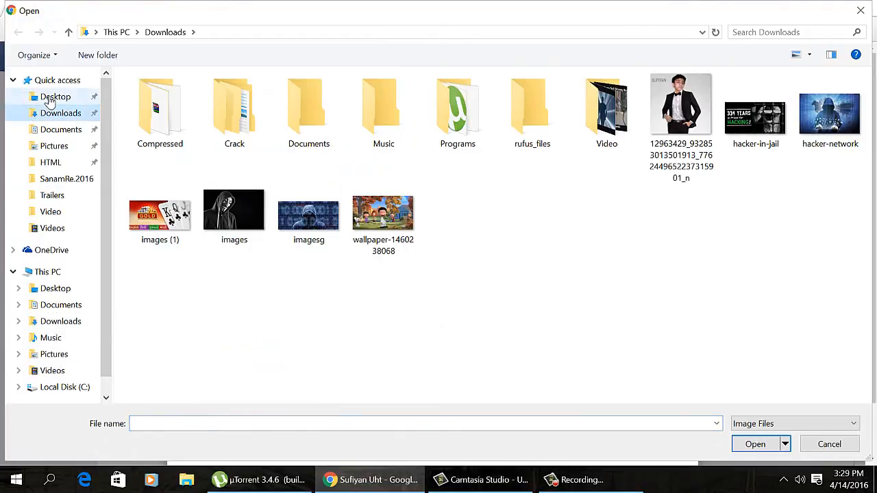
{"action": "left_click", "coordinate": [48, 97]}
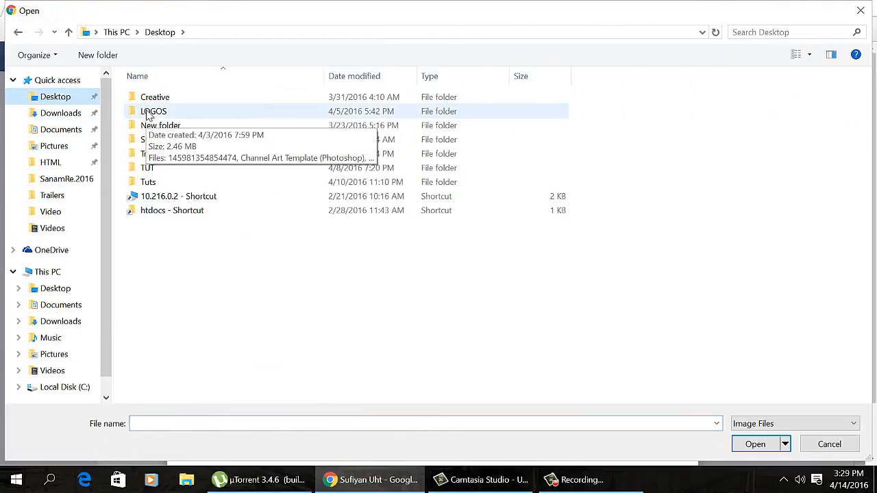
{"action": "double_click", "coordinate": [146, 114]}
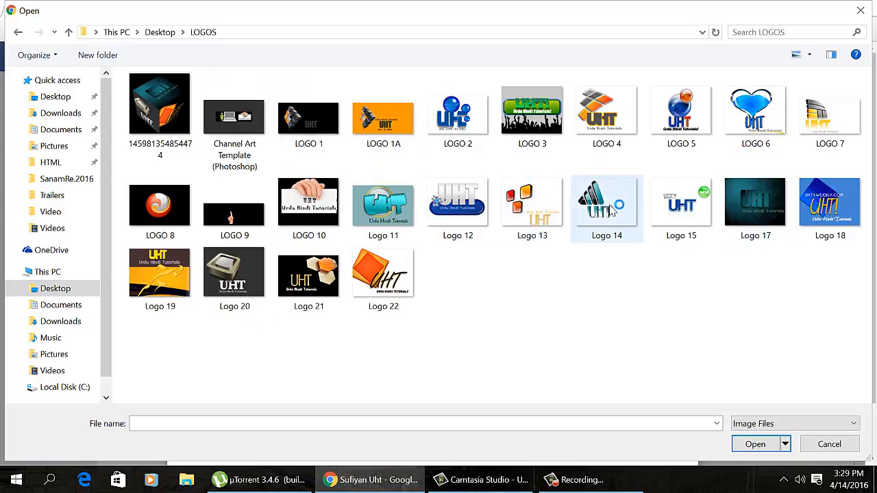
{"action": "double_click", "coordinate": [460, 213]}
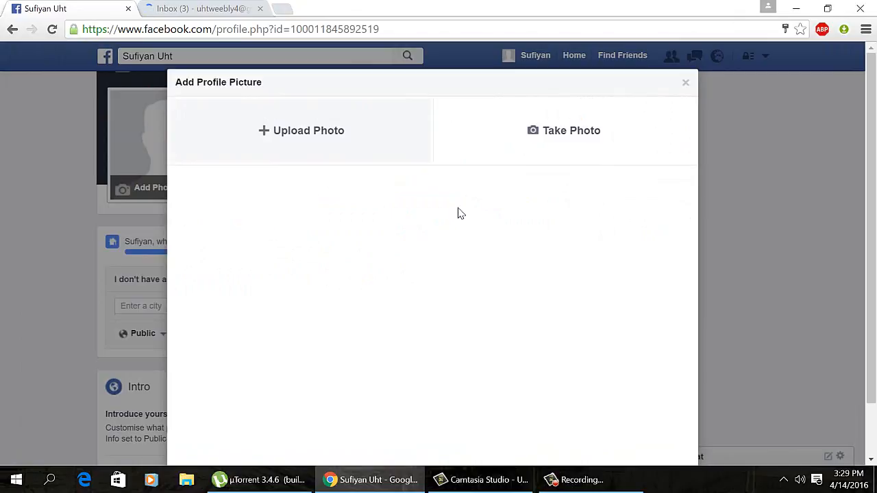
{"action": "left_click", "coordinate": [247, 8]}
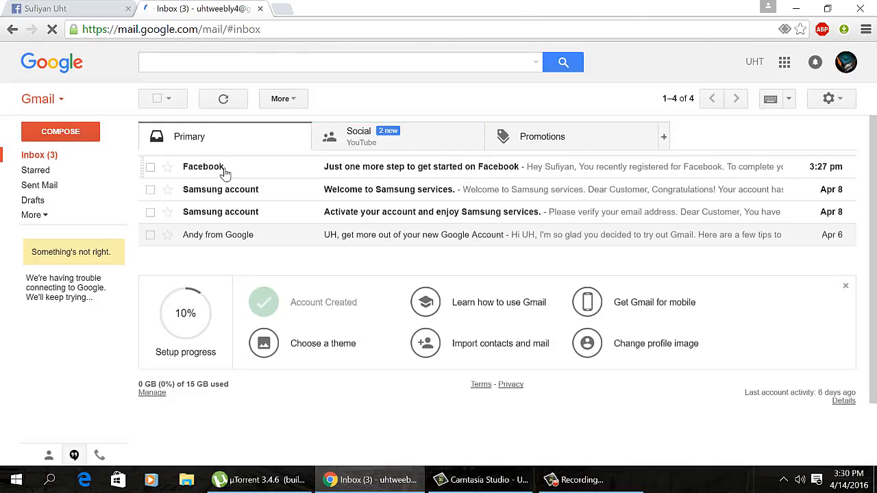
Step: Open Facebook's confirmation e-mail in Gmail and use its Confirm Your Account button
{"action": "left_click", "coordinate": [223, 171]}
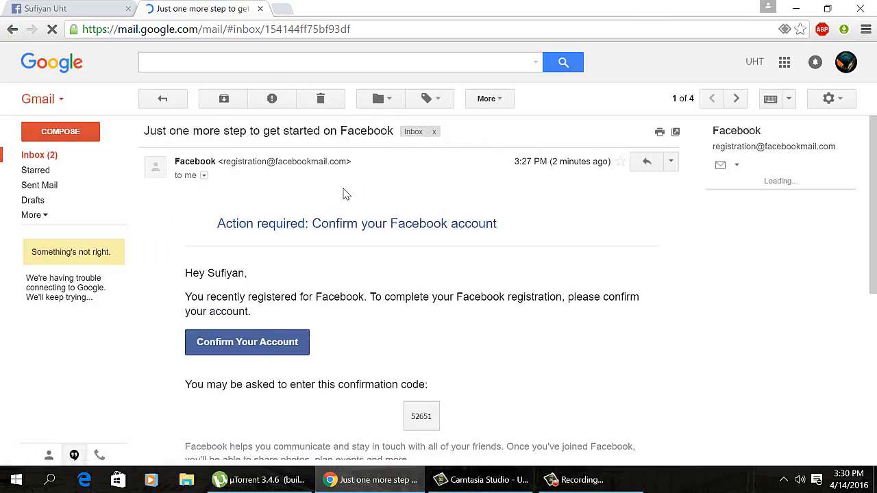
{"action": "scroll", "coordinate": [346, 194], "scroll_direction": "down", "scroll_amount": 1}
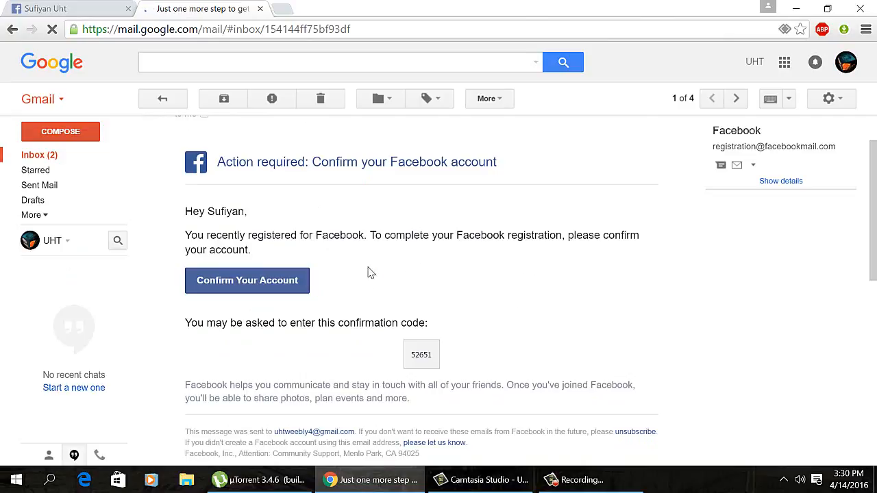
{"action": "scroll", "coordinate": [359, 281], "scroll_direction": "down", "scroll_amount": 1}
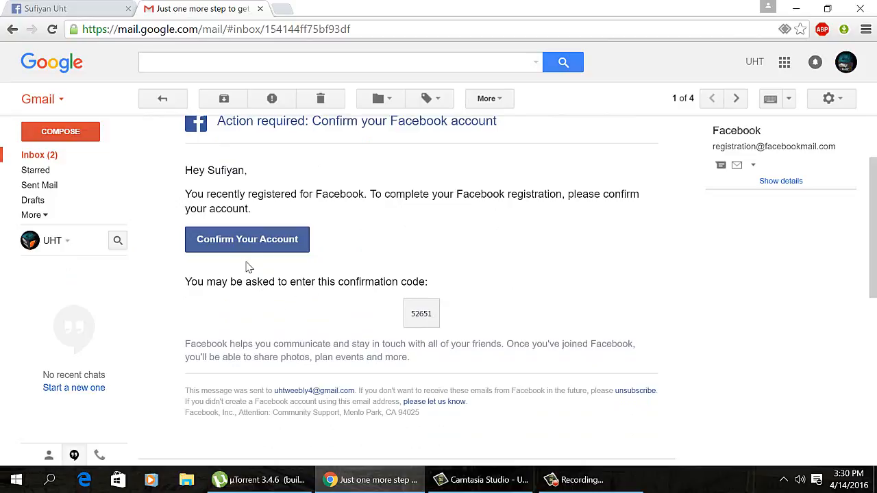
{"action": "left_click", "coordinate": [246, 250]}
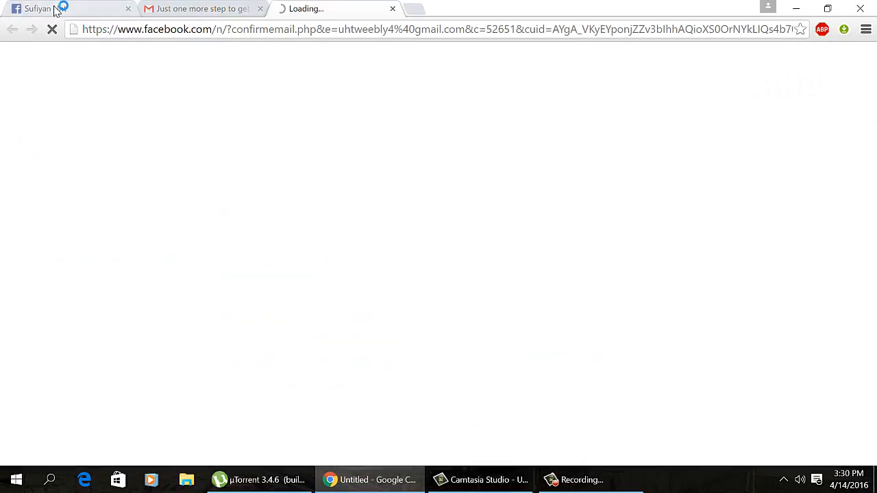
Step: Reposition and save the cropped logo as the profile picture, then acknowledge Account Confirmed
{"action": "left_click", "coordinate": [56, 10]}
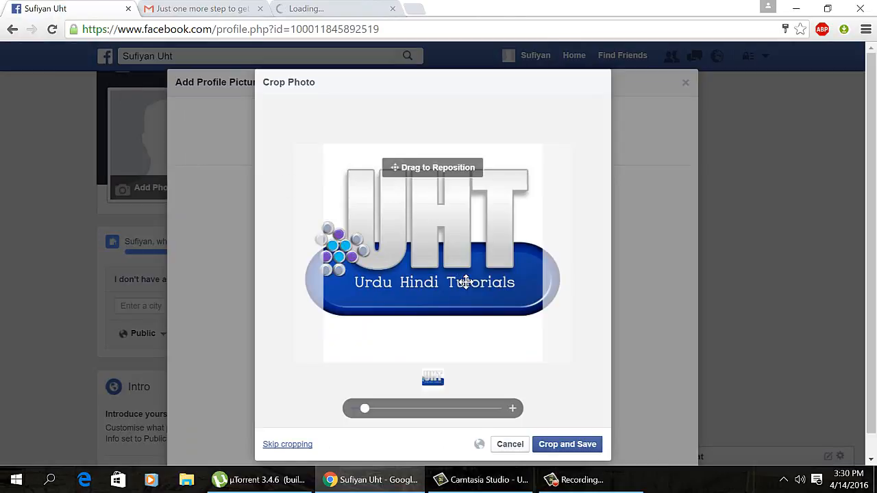
{"action": "left_click_drag", "start_coordinate": [487, 316], "coordinate": [505, 314]}
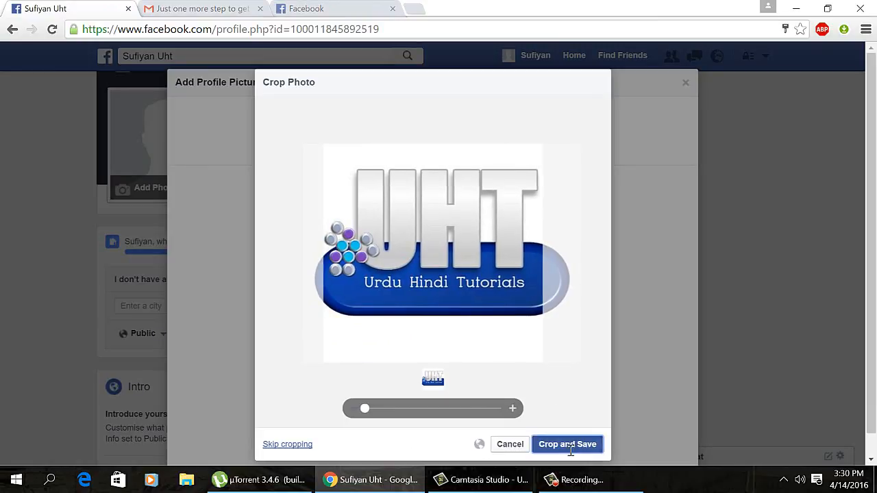
{"action": "left_click", "coordinate": [568, 446]}
{"action": "left_click", "coordinate": [293, 7]}
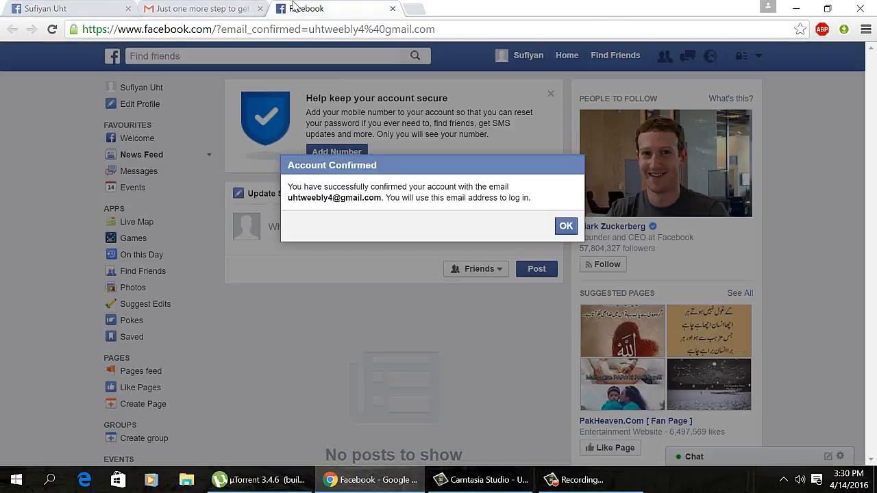
{"action": "left_click", "coordinate": [566, 227]}
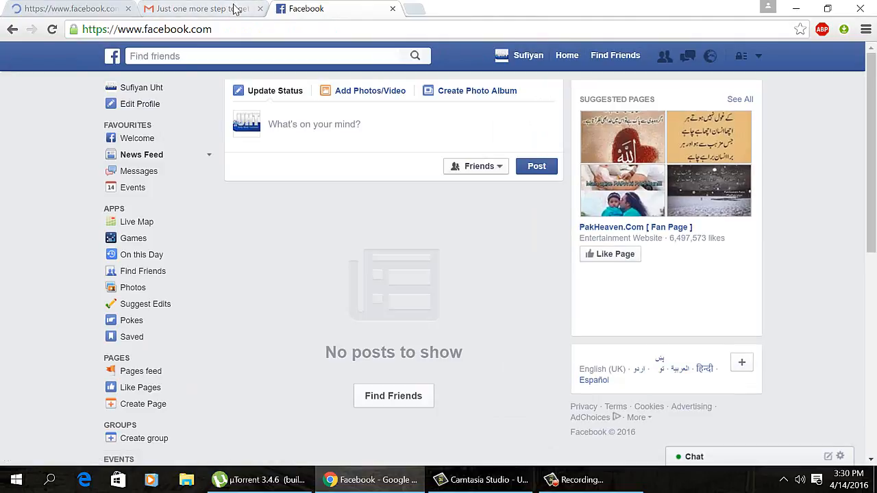
Step: Upload Logo 18 as the cover photo, drag it up to show Urdu Hindi Tutorials, and save
{"action": "left_click", "coordinate": [78, 9]}
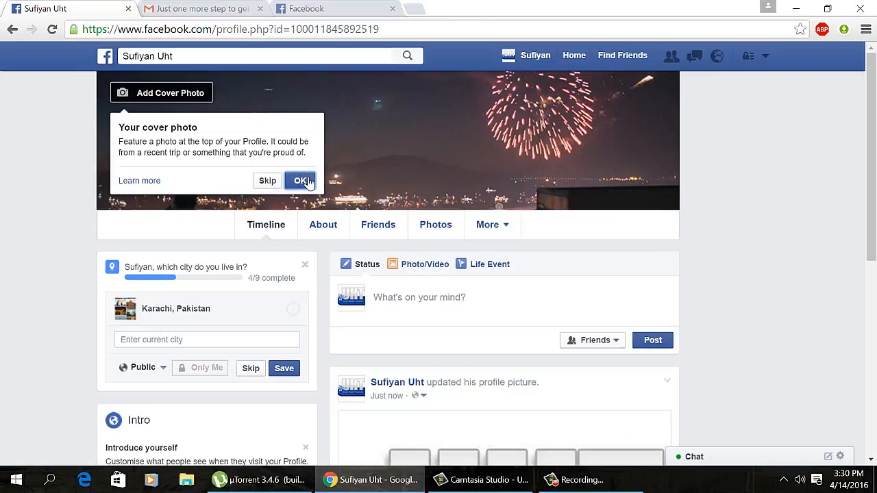
{"action": "left_click", "coordinate": [302, 179]}
{"action": "left_click", "coordinate": [204, 100]}
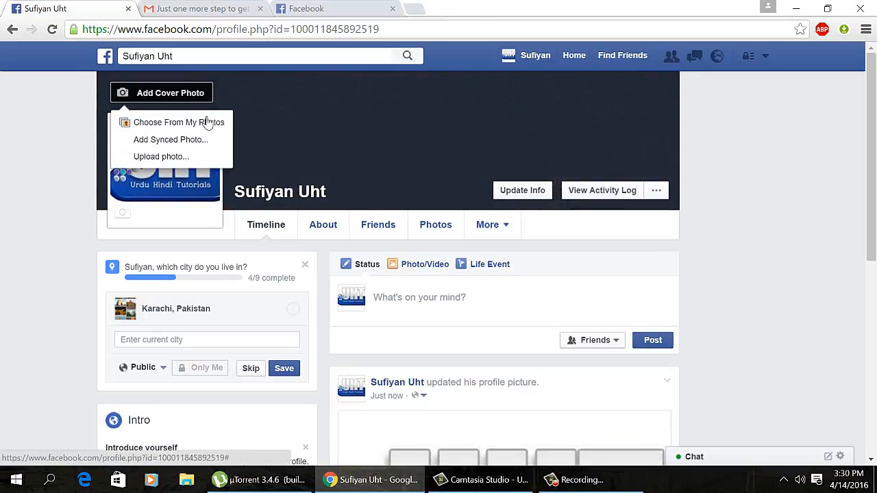
{"action": "left_click", "coordinate": [204, 156]}
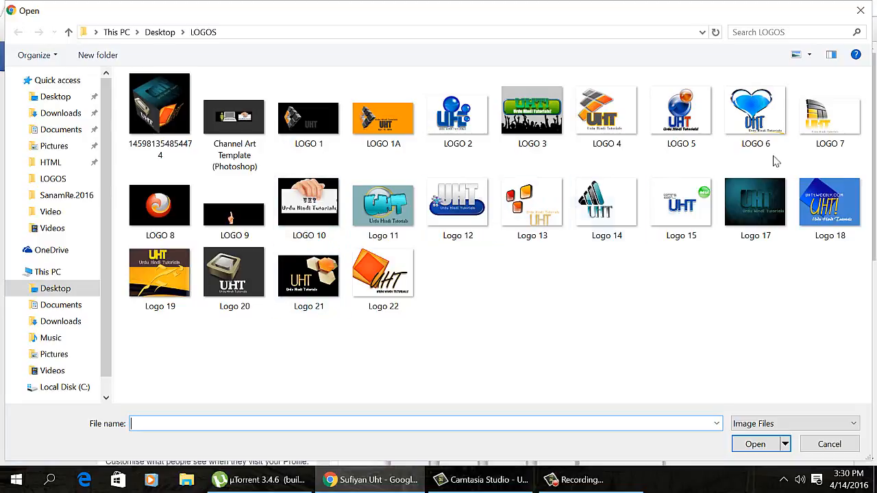
{"action": "left_click", "coordinate": [848, 198]}
{"action": "double_click", "coordinate": [848, 199]}
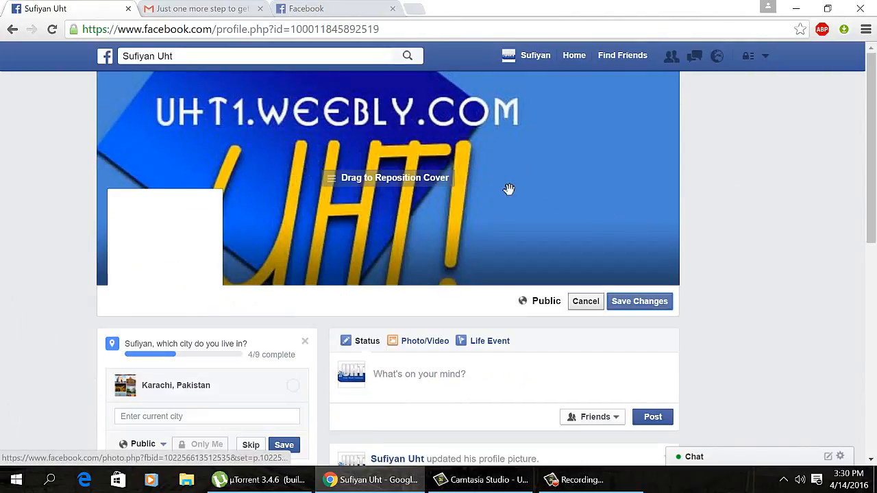
{"action": "left_click_drag", "start_coordinate": [501, 187], "coordinate": [536, 157]}
{"action": "left_click_drag", "start_coordinate": [508, 227], "coordinate": [505, 197]}
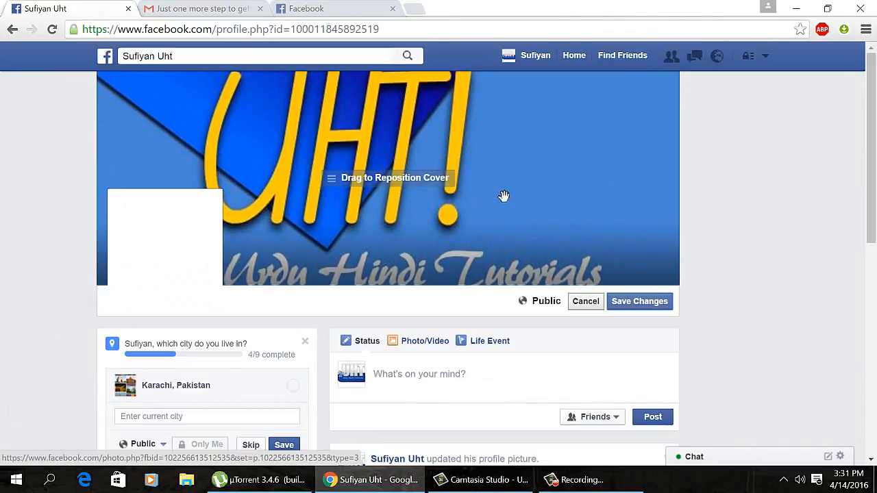
{"action": "left_click", "coordinate": [625, 308]}
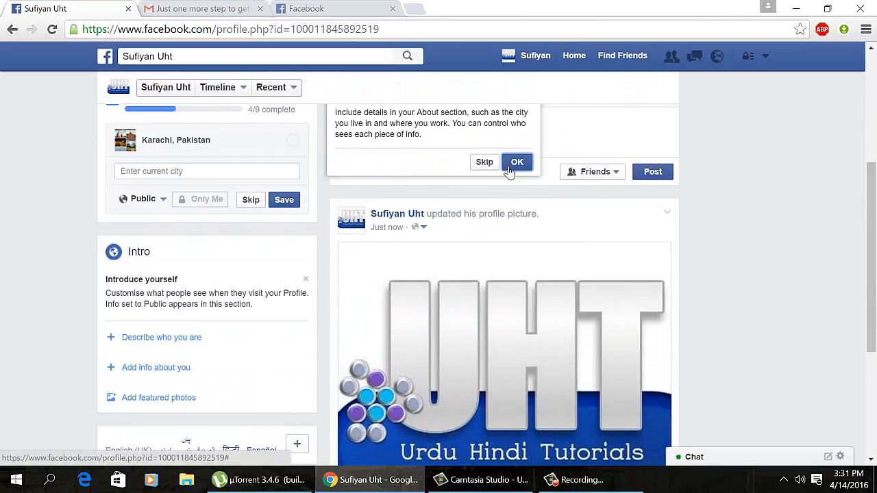
Step: Dismiss the tips and save Karachi, Pakistan as both current city and home town
{"action": "left_click", "coordinate": [486, 162]}
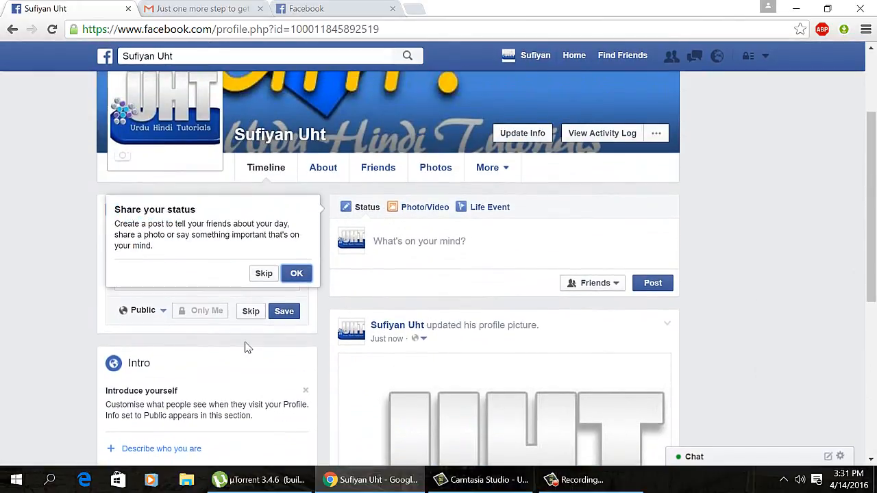
{"action": "left_click", "coordinate": [266, 273]}
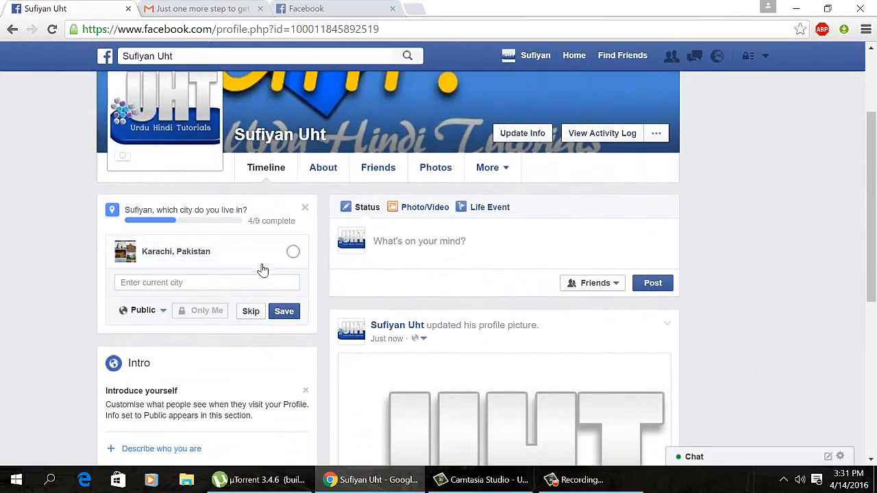
{"action": "left_click", "coordinate": [246, 263]}
{"action": "left_click", "coordinate": [285, 312]}
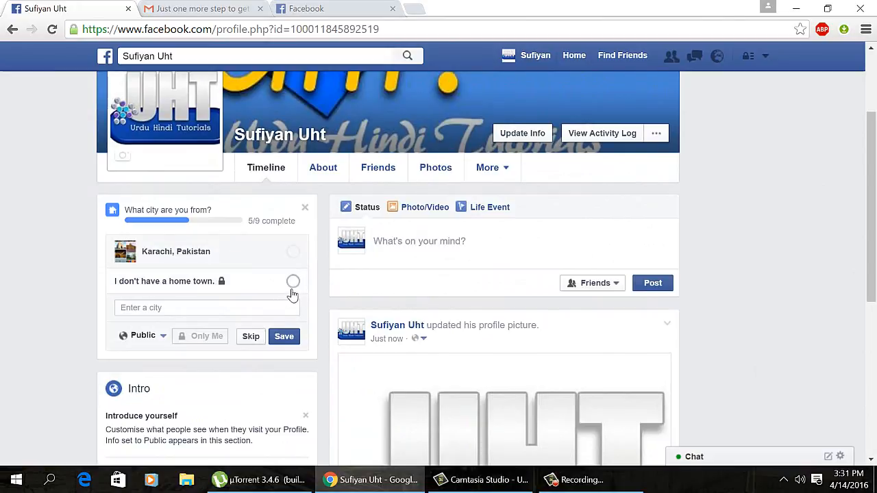
{"action": "left_click", "coordinate": [283, 340]}
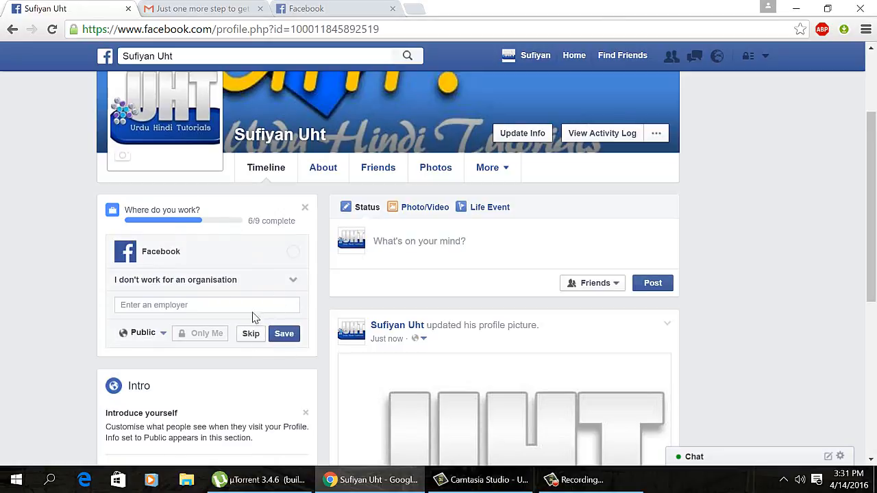
Step: Set the work status to Student and save it
{"action": "left_click", "coordinate": [261, 308]}
{"action": "type", "text": "UHT"}
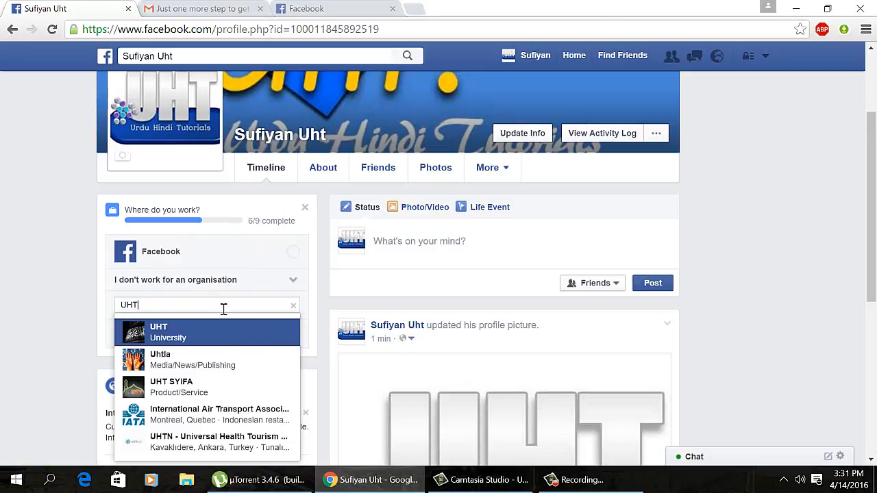
{"action": "left_click", "coordinate": [15, 305]}
{"action": "left_click", "coordinate": [141, 313]}
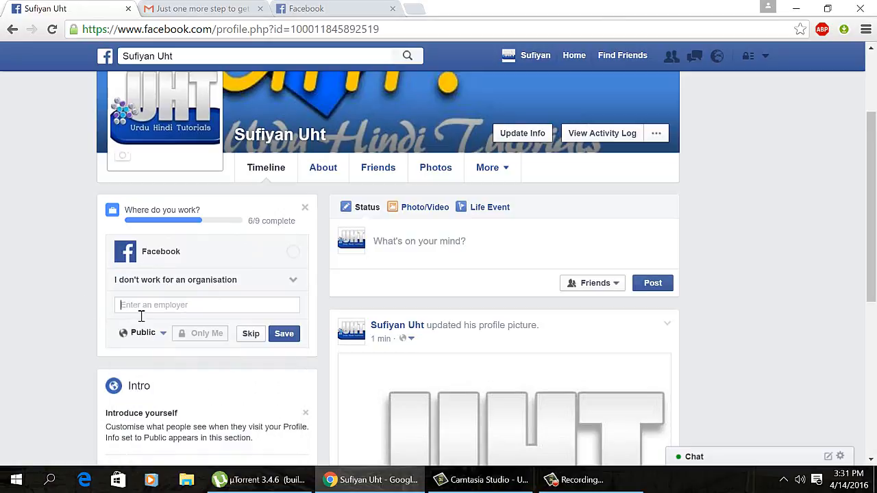
{"action": "left_click", "coordinate": [222, 279]}
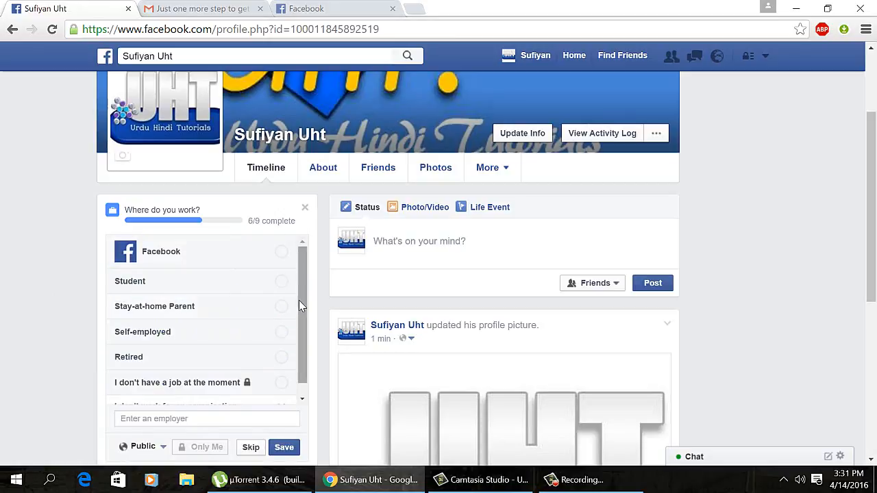
{"action": "left_click_drag", "start_coordinate": [299, 300], "coordinate": [299, 360]}
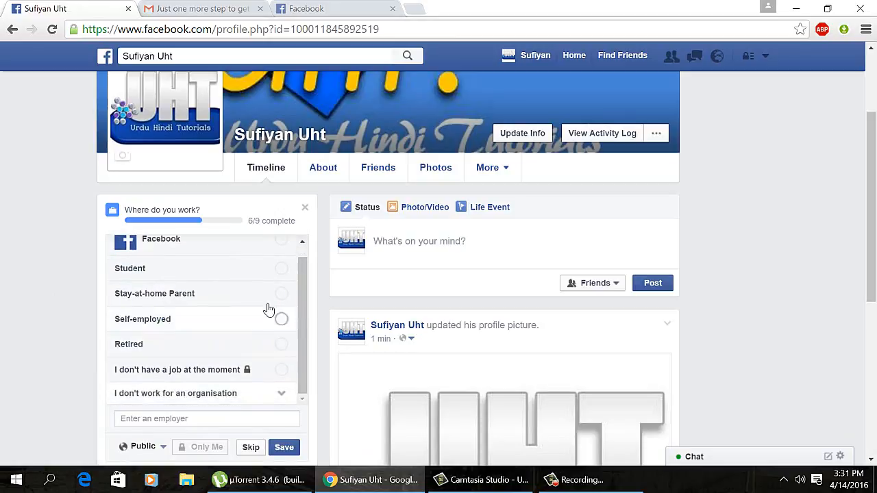
{"action": "left_click", "coordinate": [262, 278]}
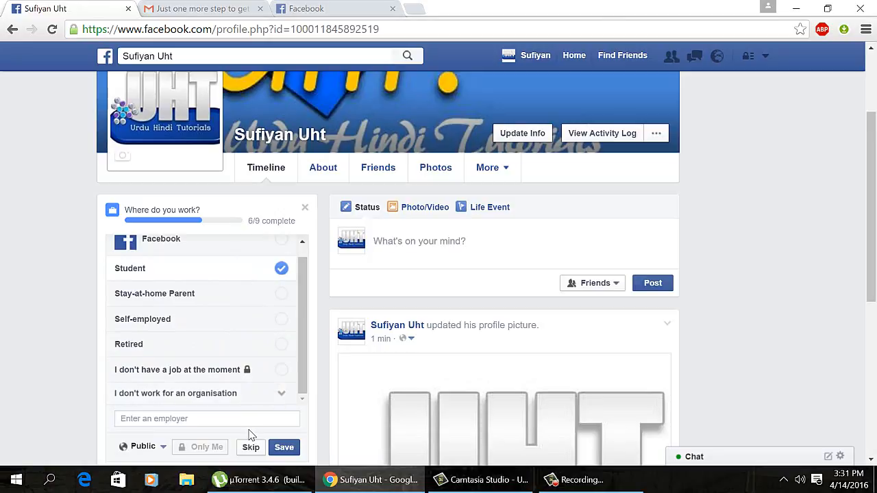
{"action": "left_click", "coordinate": [281, 447]}
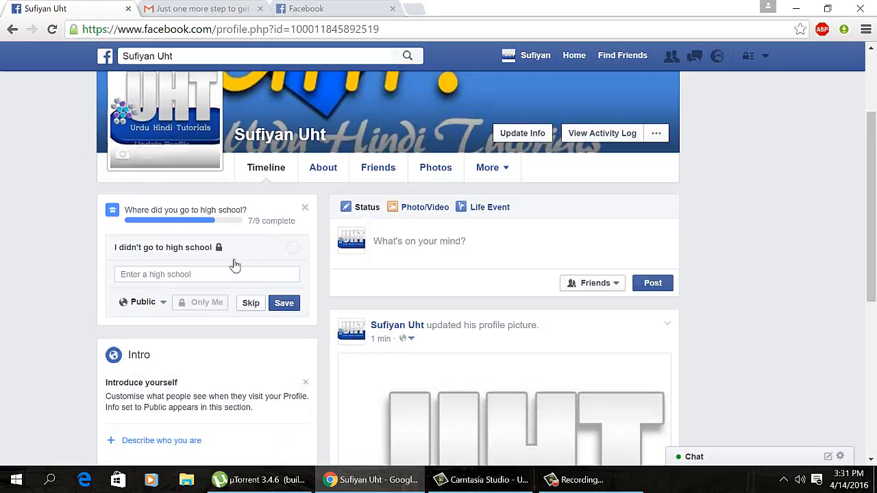
Step: Skip both school questions, save Studying as the position, and skip the previous-employer question
{"action": "left_click", "coordinate": [249, 305]}
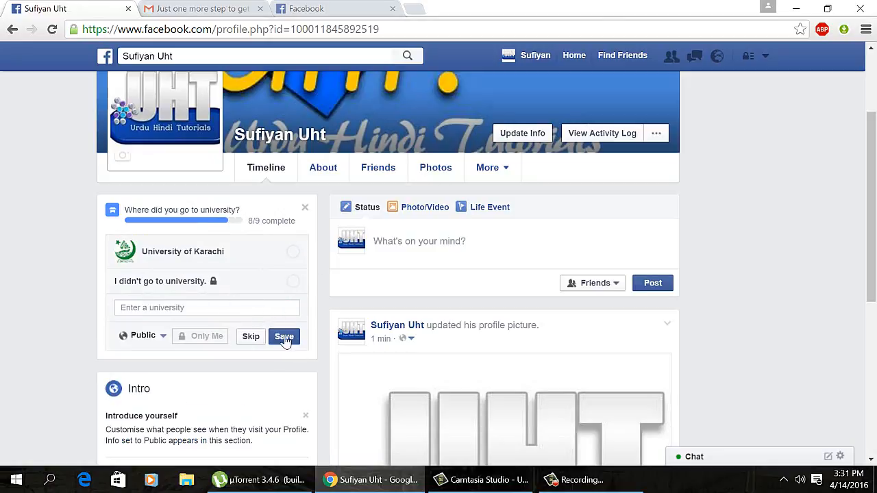
{"action": "left_click", "coordinate": [250, 335]}
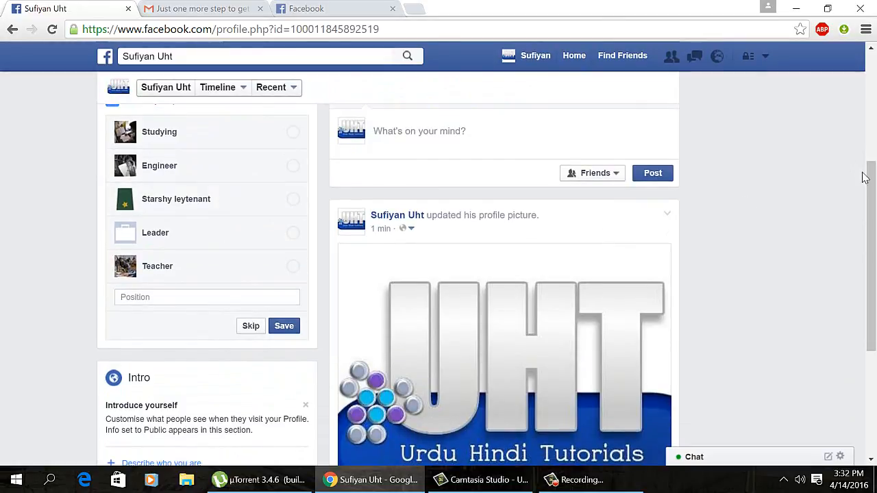
{"action": "scroll", "coordinate": [865, 178], "scroll_direction": "up", "scroll_amount": 1}
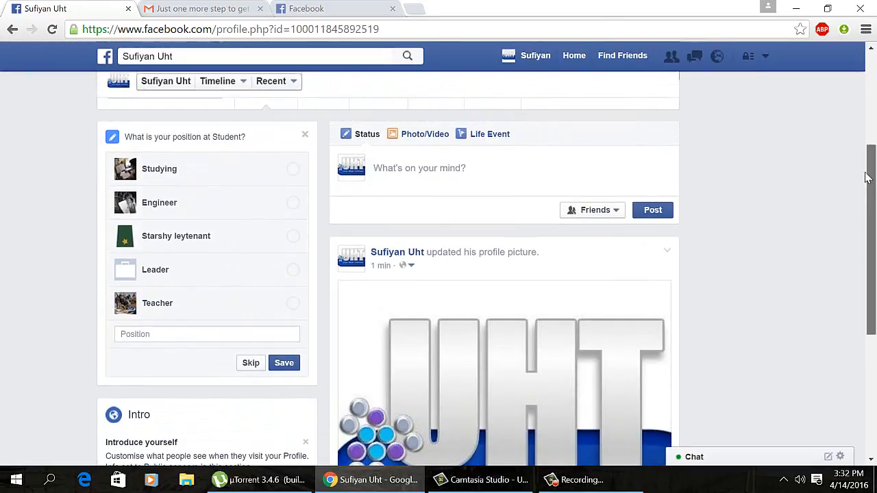
{"action": "left_click", "coordinate": [236, 341]}
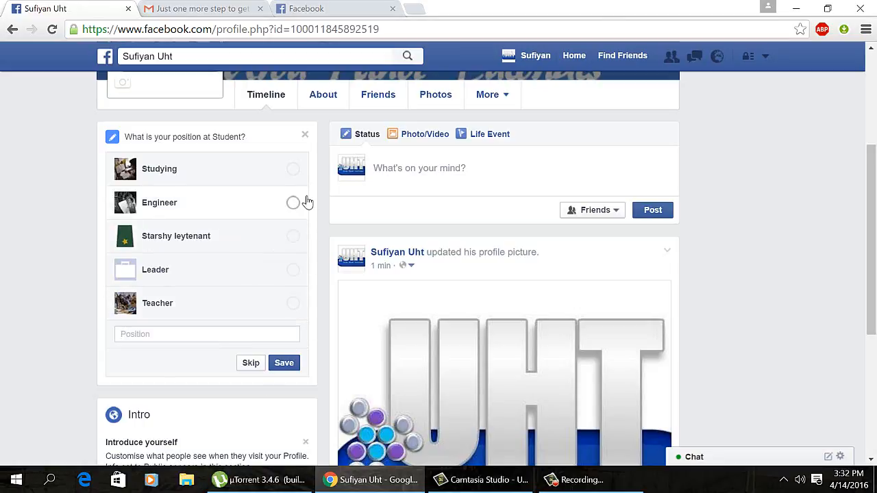
{"action": "left_click", "coordinate": [295, 172]}
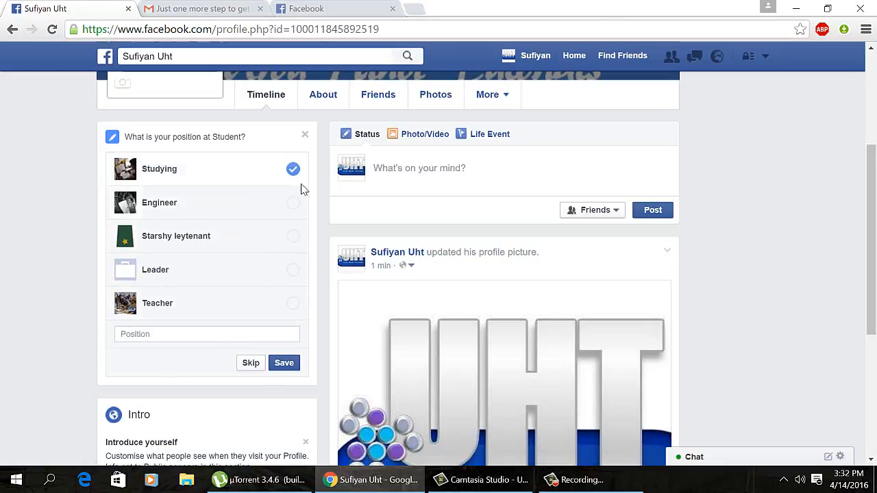
{"action": "left_click", "coordinate": [295, 367]}
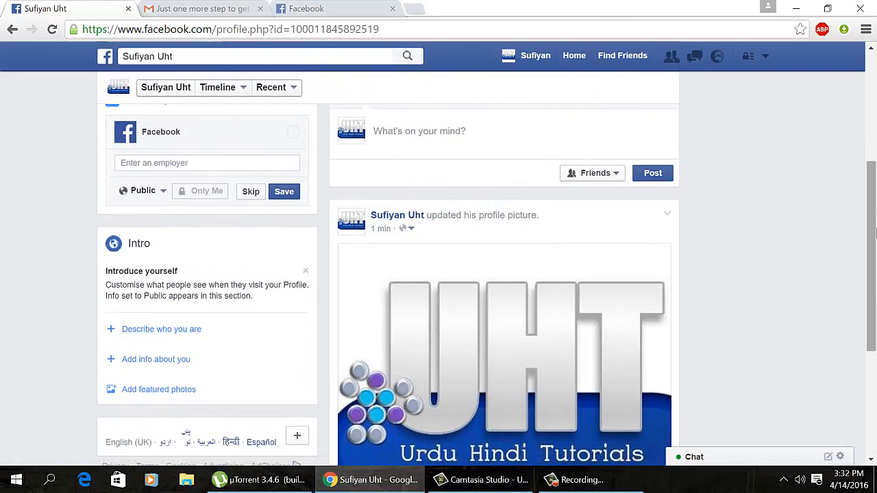
{"action": "scroll", "coordinate": [859, 203], "scroll_direction": "up", "scroll_amount": 1}
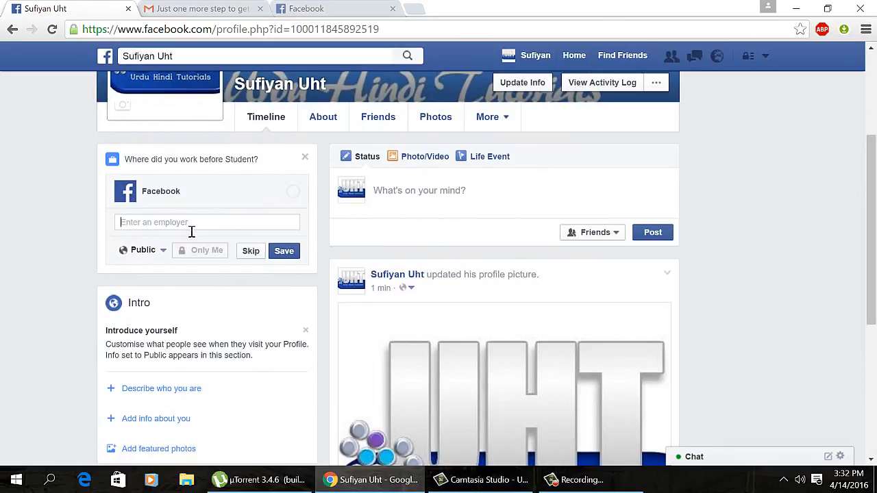
{"action": "left_click", "coordinate": [248, 255]}
{"action": "scroll", "coordinate": [241, 248], "scroll_direction": "down", "scroll_amount": 1}
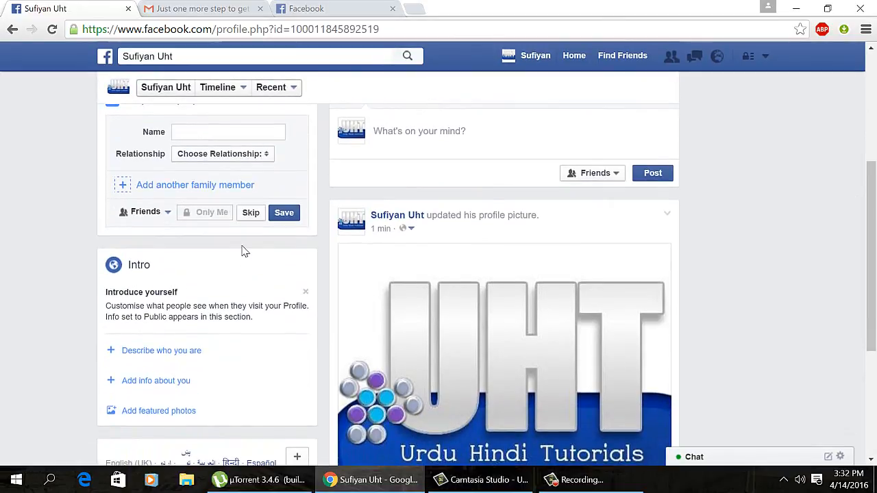
{"action": "left_click_drag", "start_coordinate": [241, 248], "coordinate": [40, 245]}
Step: Skip the 'Add your family' question and close the 'Your Profile has been updated' panel
{"action": "scroll", "coordinate": [40, 245], "scroll_direction": "up", "scroll_amount": 1}
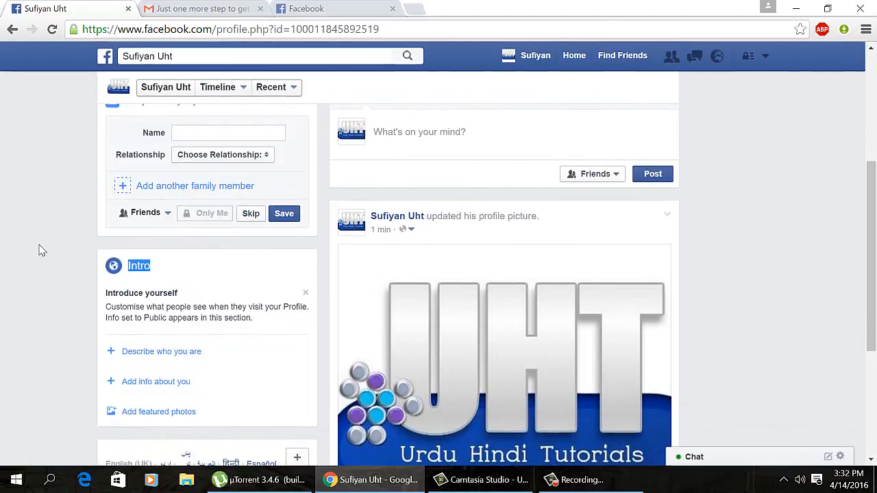
{"action": "scroll", "coordinate": [39, 251], "scroll_direction": "up", "scroll_amount": 1}
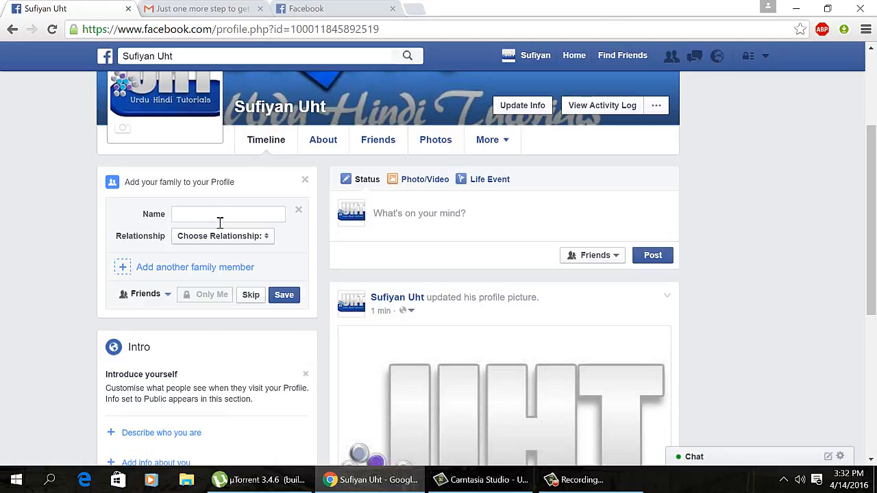
{"action": "left_click", "coordinate": [259, 297]}
{"action": "scroll", "coordinate": [258, 297], "scroll_direction": "down", "scroll_amount": 1}
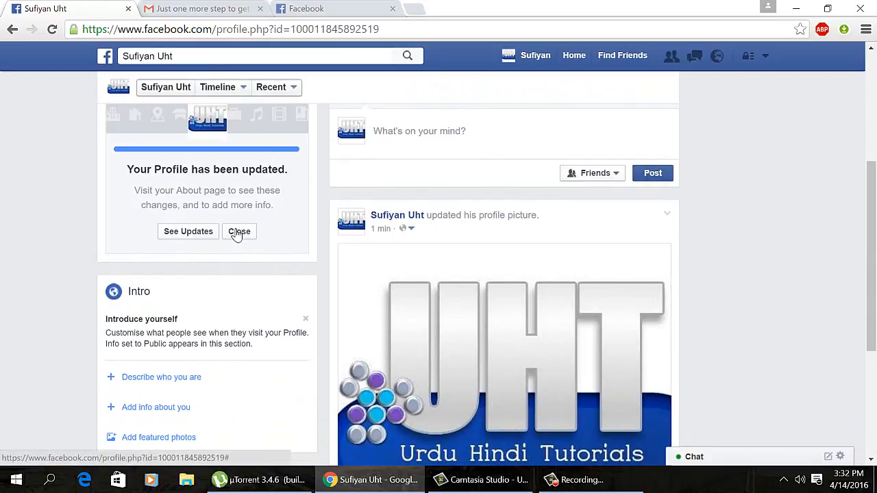
{"action": "left_click", "coordinate": [240, 232]}
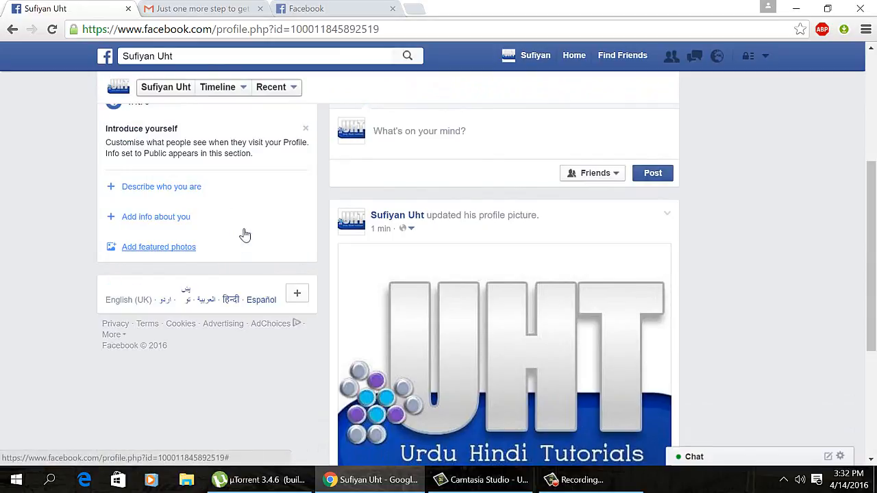
Step: Enter the friend's first and last name in the search box, fix a stray space, and open the full results
{"action": "left_click", "coordinate": [215, 57]}
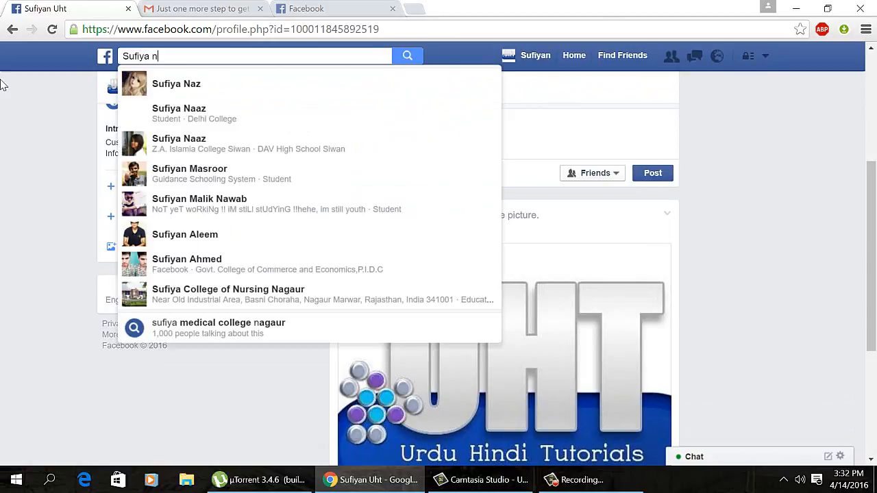
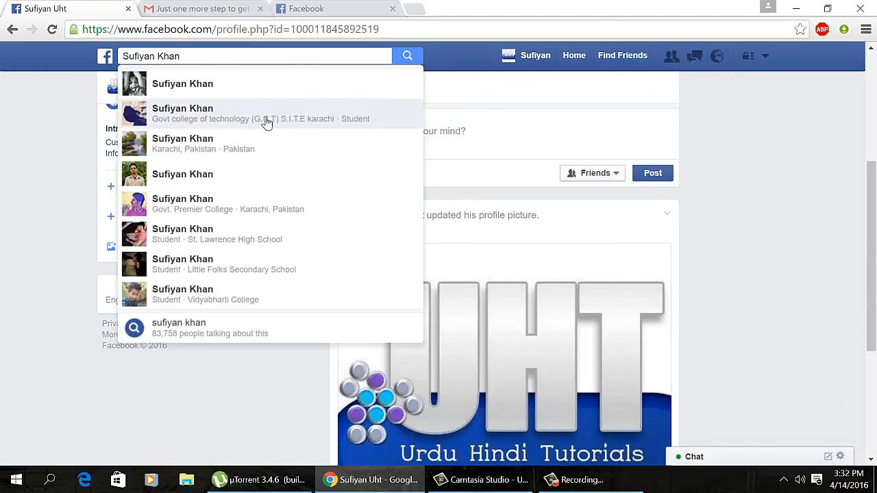
{"action": "left_click", "coordinate": [247, 342]}
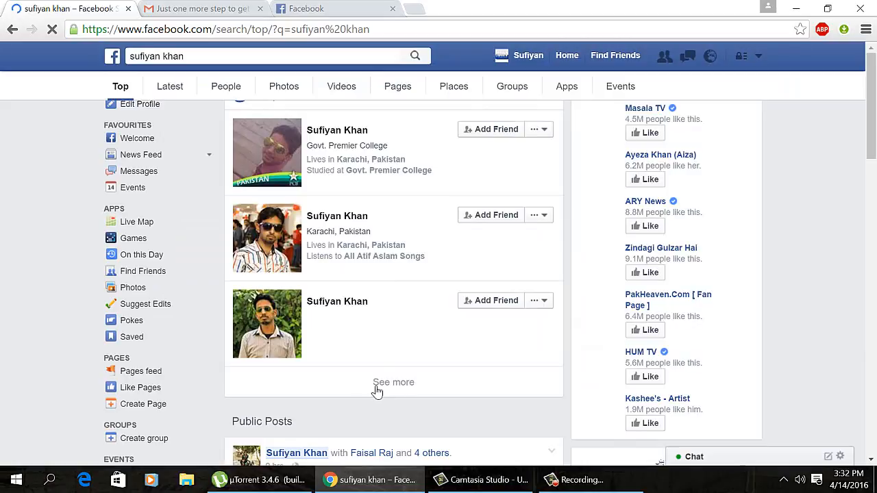
Step: Filter the results to People and scroll down through the matching profiles
{"action": "left_click", "coordinate": [222, 93]}
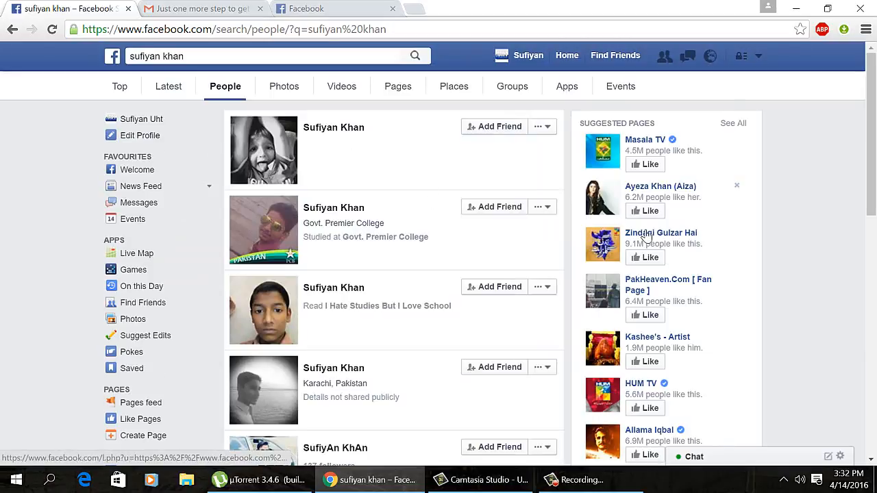
{"action": "scroll", "coordinate": [646, 235], "scroll_direction": "down", "scroll_amount": 1}
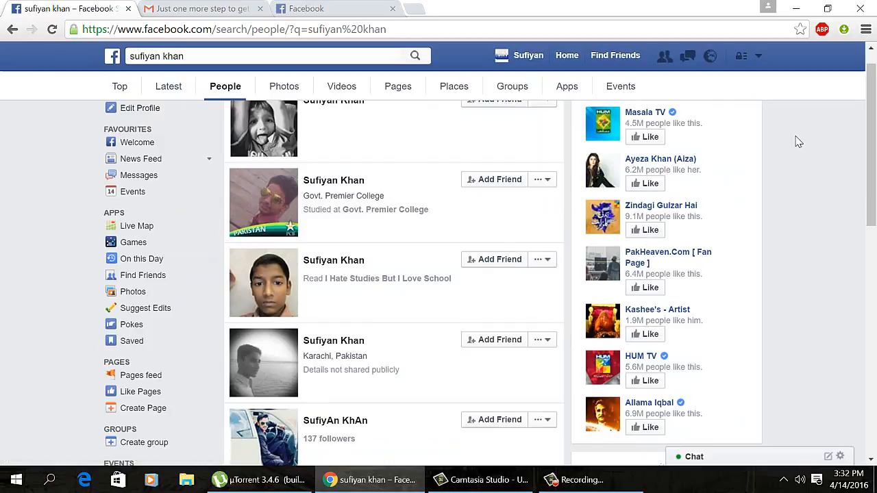
{"action": "scroll", "coordinate": [799, 141], "scroll_direction": "down", "scroll_amount": 3}
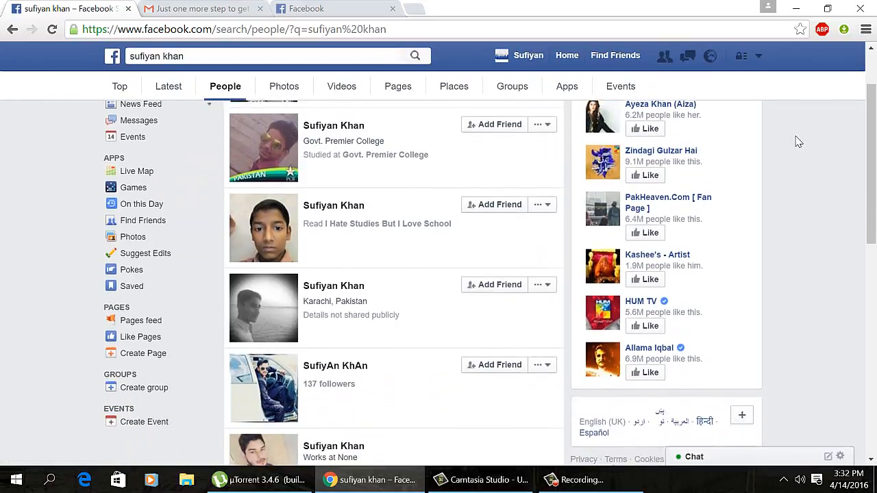
{"action": "scroll", "coordinate": [799, 141], "scroll_direction": "down", "scroll_amount": 2}
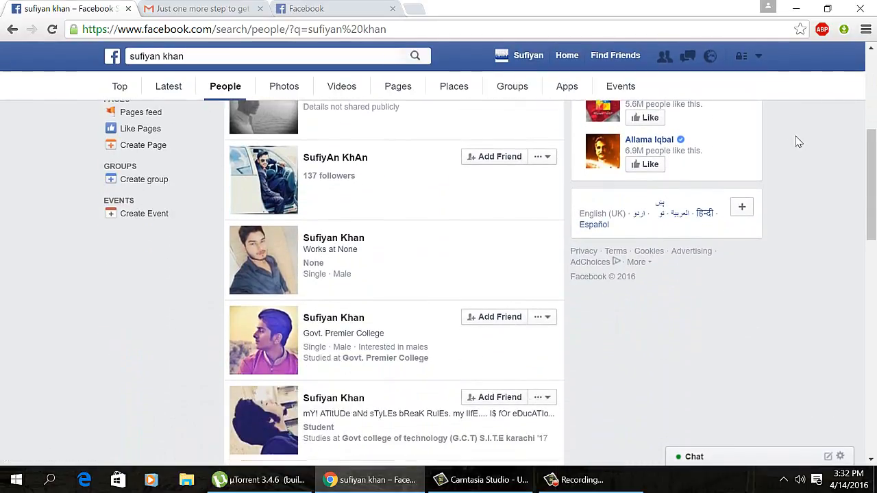
{"action": "scroll", "coordinate": [799, 141], "scroll_direction": "down", "scroll_amount": 4}
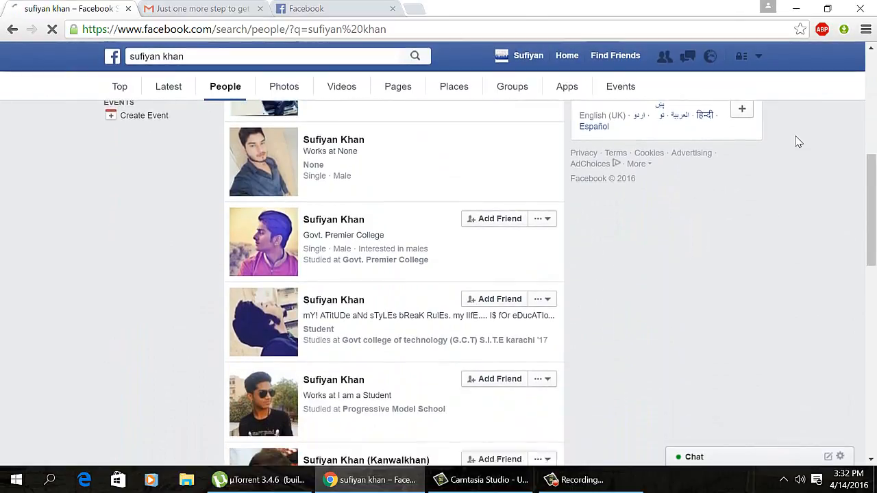
{"action": "scroll", "coordinate": [799, 141], "scroll_direction": "down", "scroll_amount": 1}
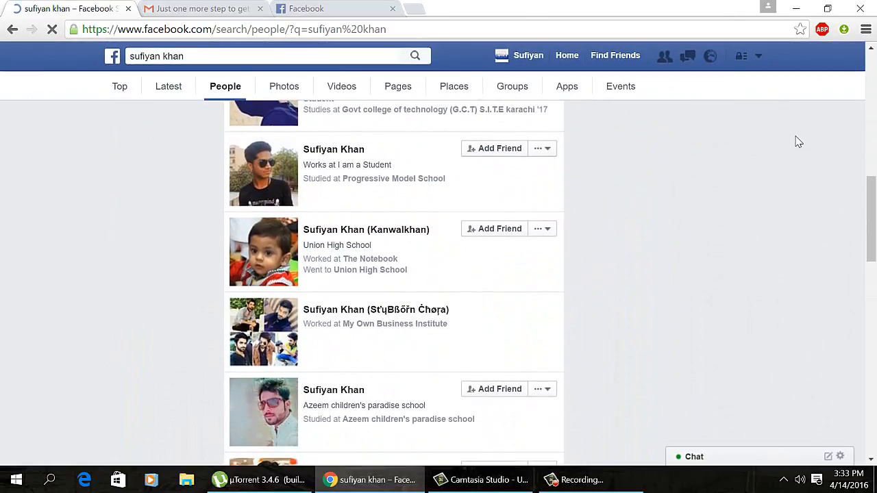
{"action": "scroll", "coordinate": [799, 141], "scroll_direction": "down", "scroll_amount": 6}
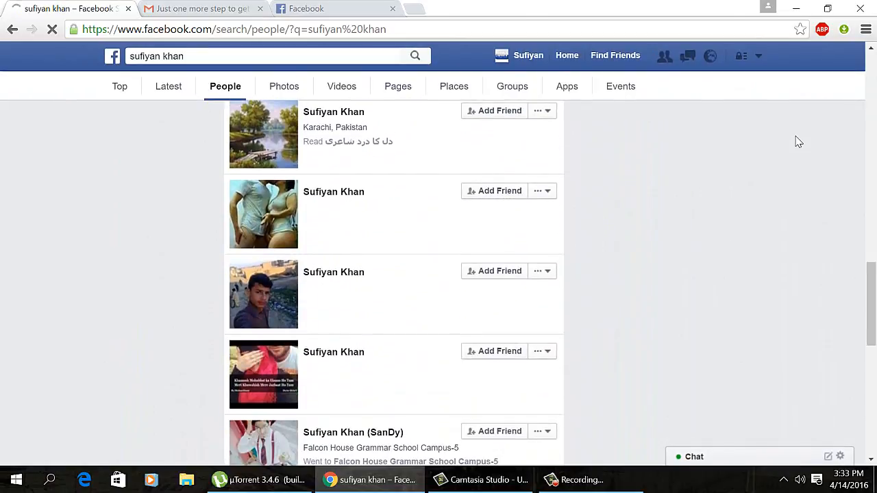
{"action": "scroll", "coordinate": [799, 142], "scroll_direction": "down", "scroll_amount": 2}
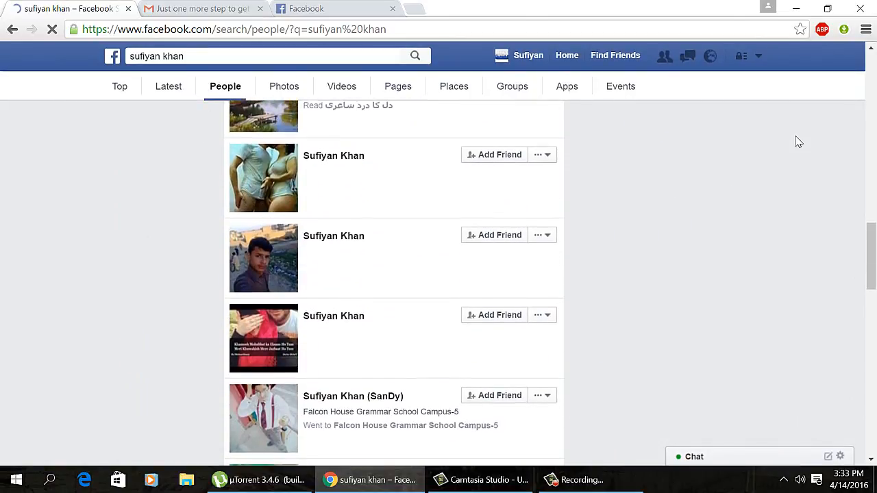
{"action": "scroll", "coordinate": [799, 141], "scroll_direction": "down", "scroll_amount": 3}
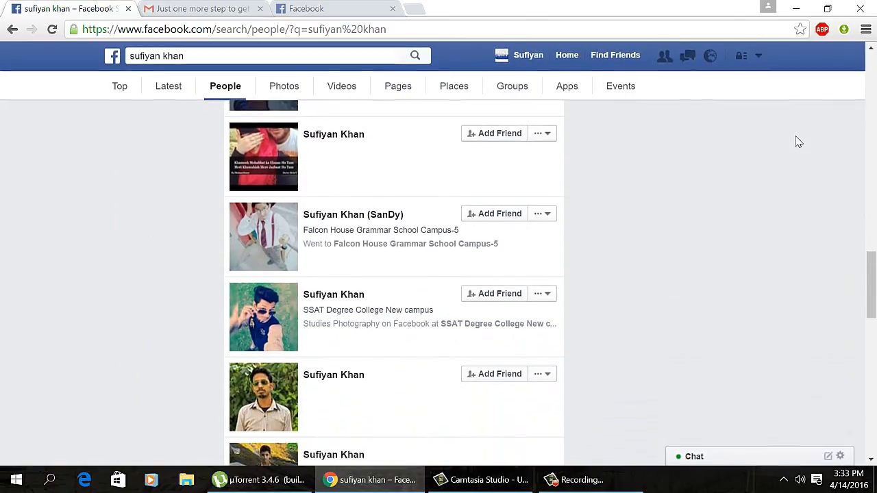
{"action": "scroll", "coordinate": [799, 141], "scroll_direction": "down", "scroll_amount": 2}
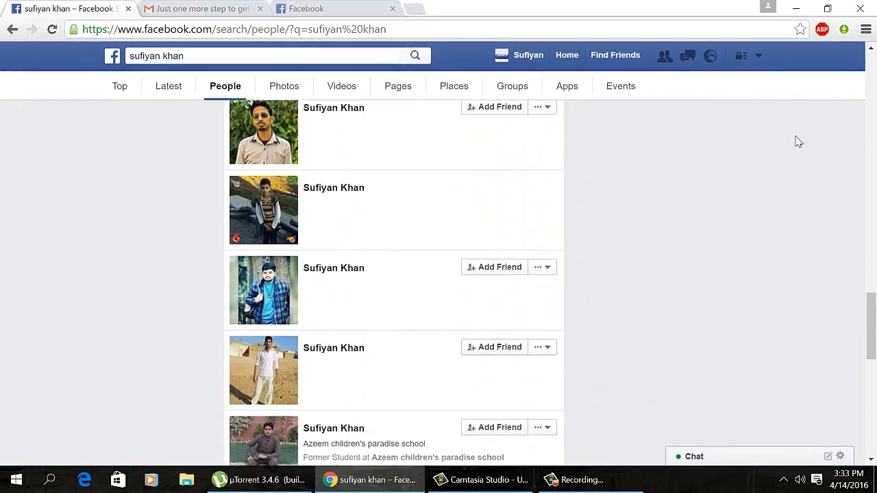
{"action": "scroll", "coordinate": [799, 141], "scroll_direction": "down", "scroll_amount": 5}
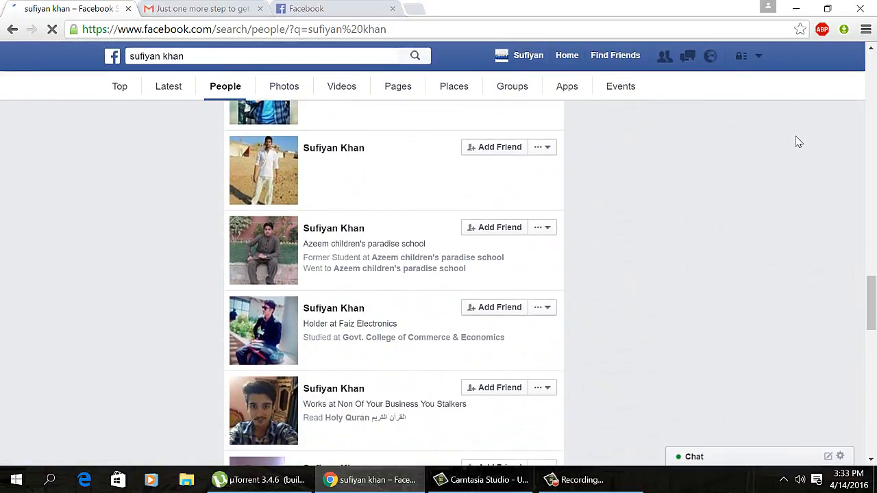
{"action": "scroll", "coordinate": [799, 141], "scroll_direction": "down", "scroll_amount": 6}
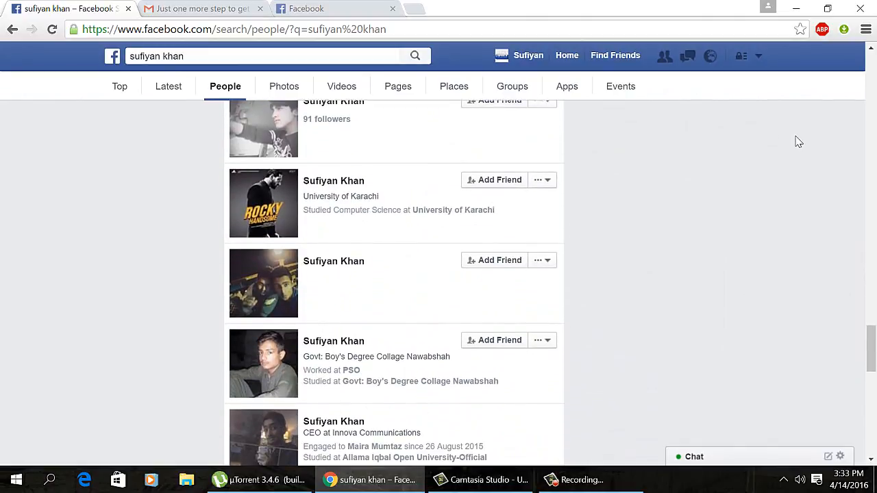
{"action": "scroll", "coordinate": [799, 141], "scroll_direction": "down", "scroll_amount": 7}
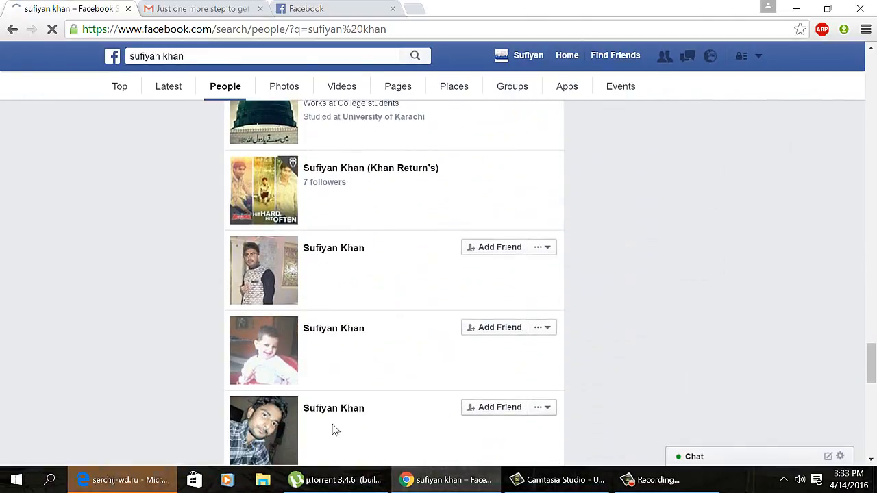
Step: Close the stray Edge window and scroll further down the People results
{"action": "mouse_move", "coordinate": [81, 474]}
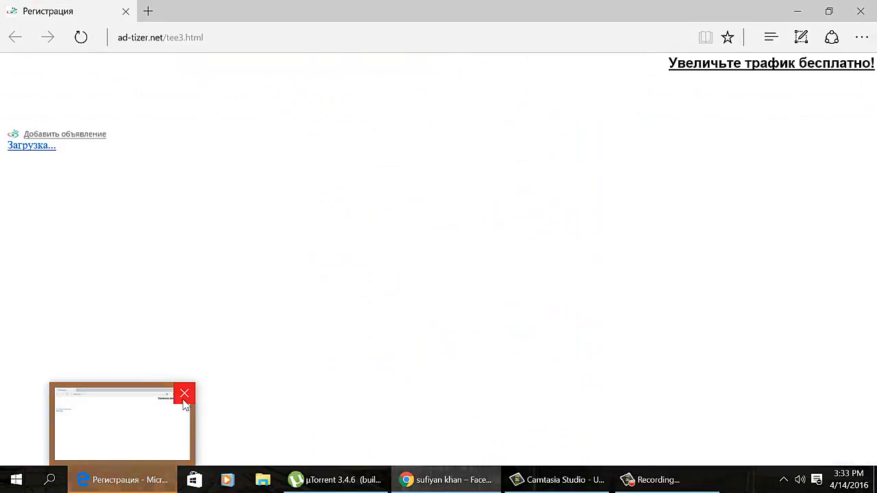
{"action": "left_click", "coordinate": [185, 393]}
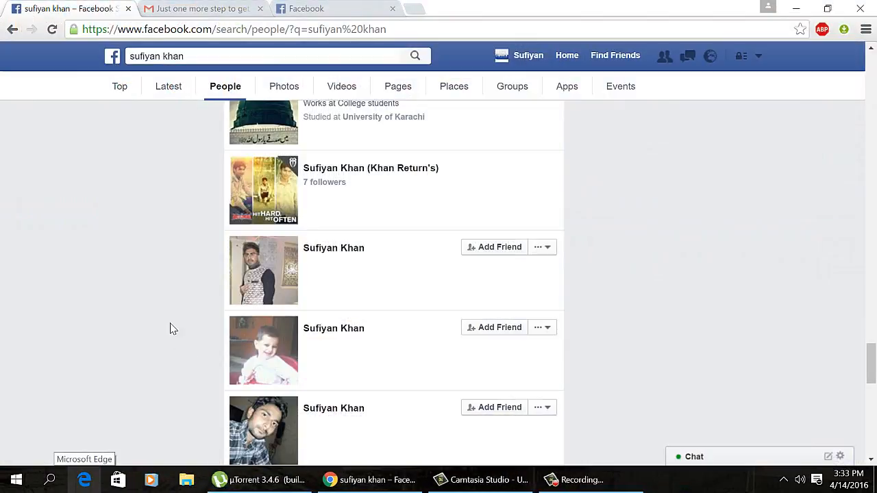
{"action": "scroll", "coordinate": [173, 329], "scroll_direction": "down", "scroll_amount": 5}
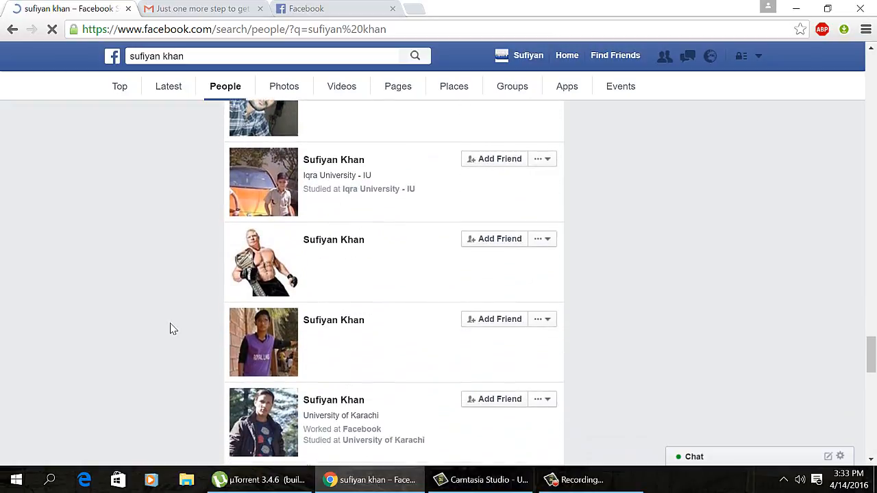
{"action": "scroll", "coordinate": [172, 329], "scroll_direction": "down", "scroll_amount": 6}
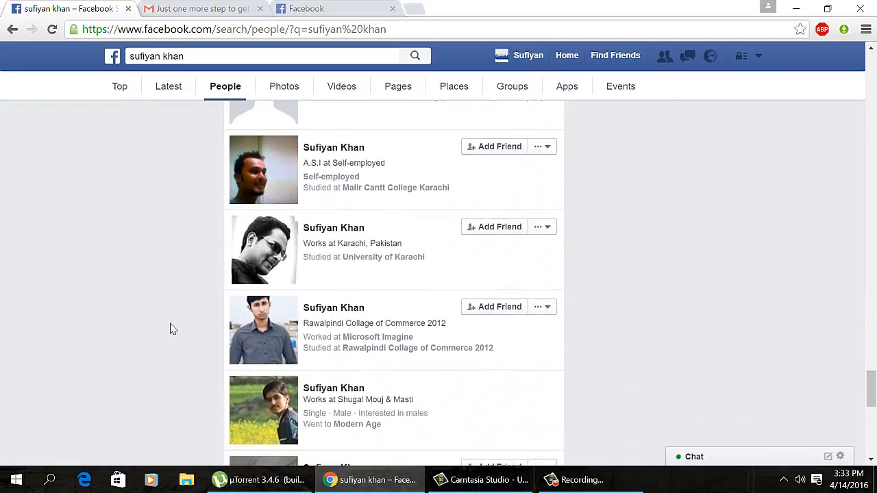
{"action": "scroll", "coordinate": [172, 329], "scroll_direction": "down", "scroll_amount": 4}
{"action": "scroll", "coordinate": [173, 328], "scroll_direction": "down", "scroll_amount": 4}
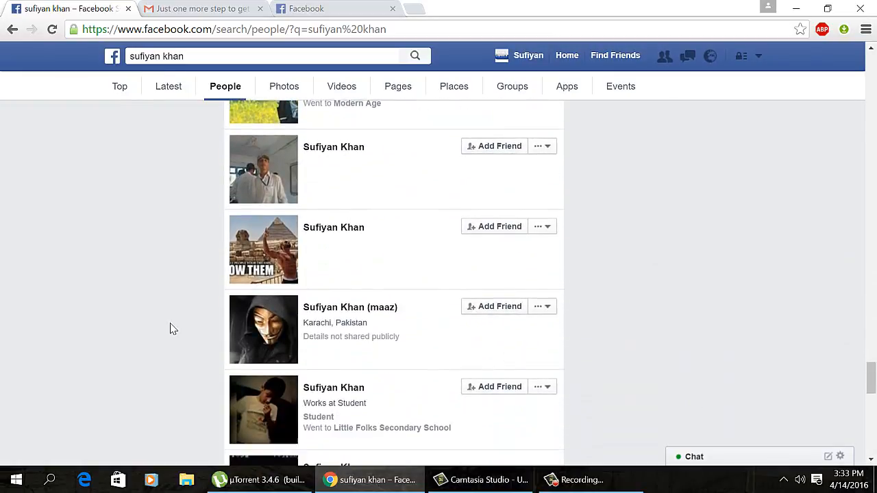
{"action": "scroll", "coordinate": [173, 329], "scroll_direction": "down", "scroll_amount": 5}
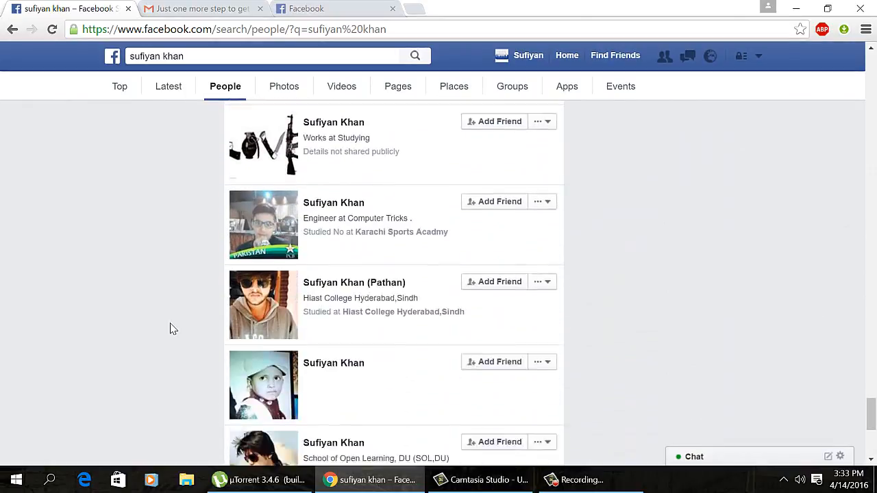
{"action": "scroll", "coordinate": [173, 329], "scroll_direction": "down", "scroll_amount": 4}
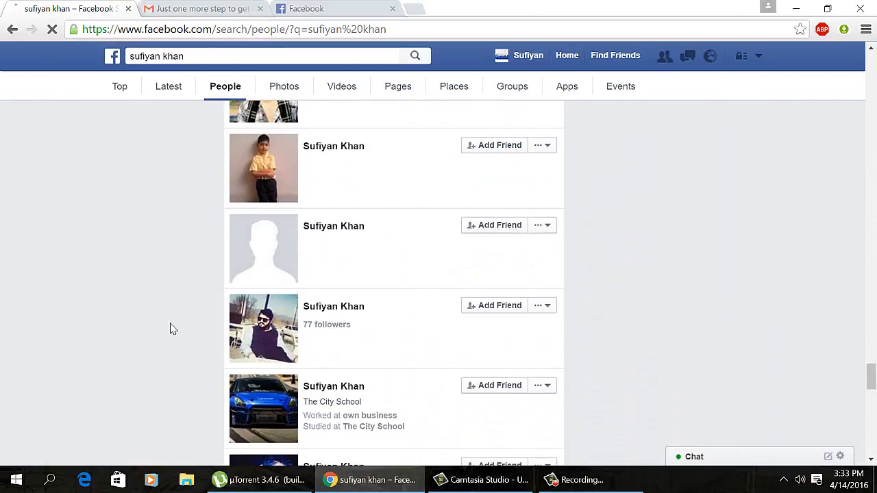
{"action": "scroll", "coordinate": [173, 329], "scroll_direction": "down", "scroll_amount": 5}
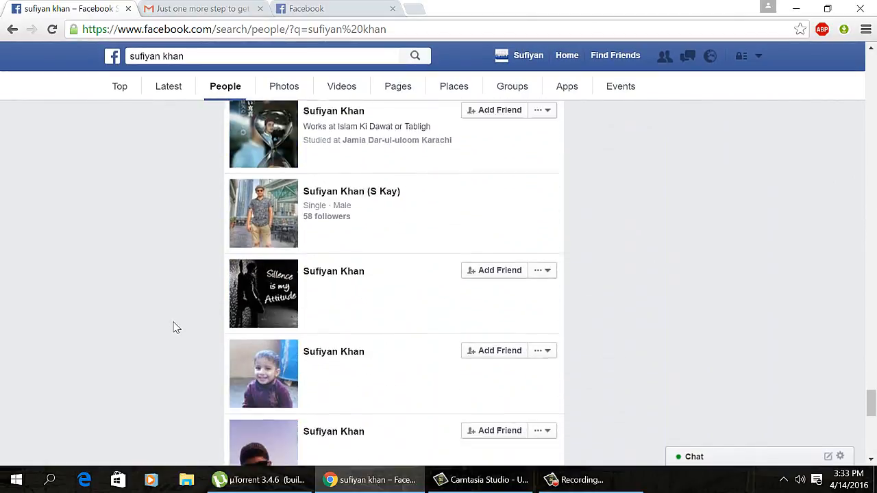
{"action": "scroll", "coordinate": [173, 329], "scroll_direction": "down", "scroll_amount": 10}
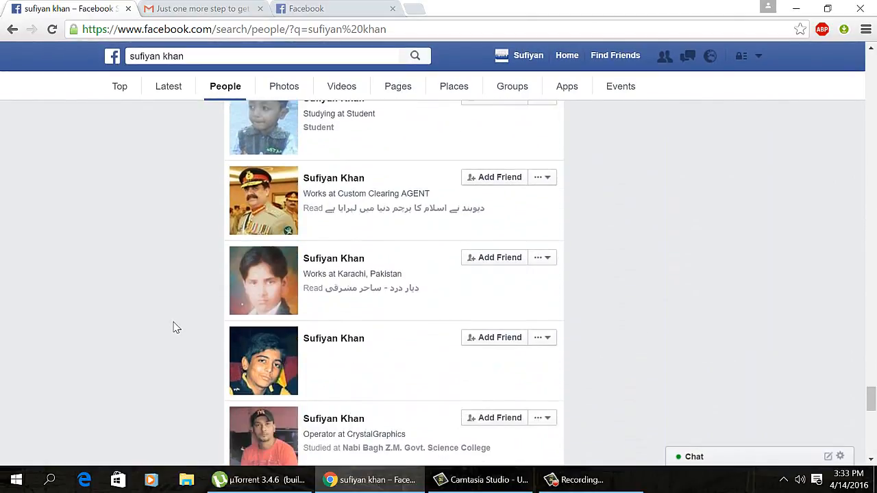
{"action": "scroll", "coordinate": [173, 329], "scroll_direction": "down", "scroll_amount": 5}
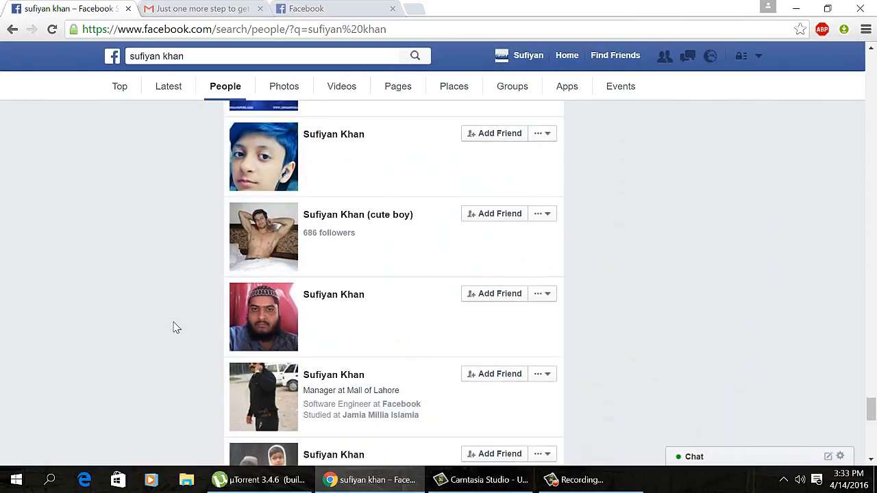
{"action": "scroll", "coordinate": [174, 328], "scroll_direction": "up", "scroll_amount": 1}
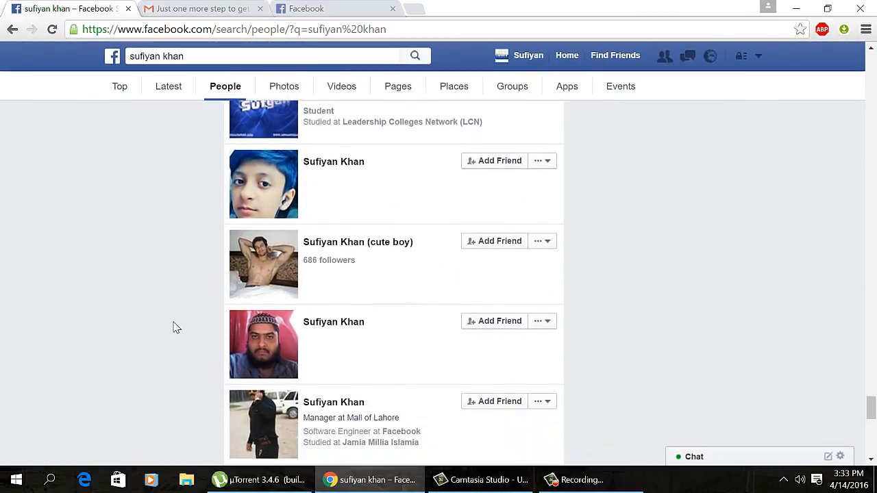
{"action": "scroll", "coordinate": [174, 327], "scroll_direction": "down", "scroll_amount": 3}
{"action": "scroll", "coordinate": [173, 327], "scroll_direction": "down", "scroll_amount": 10}
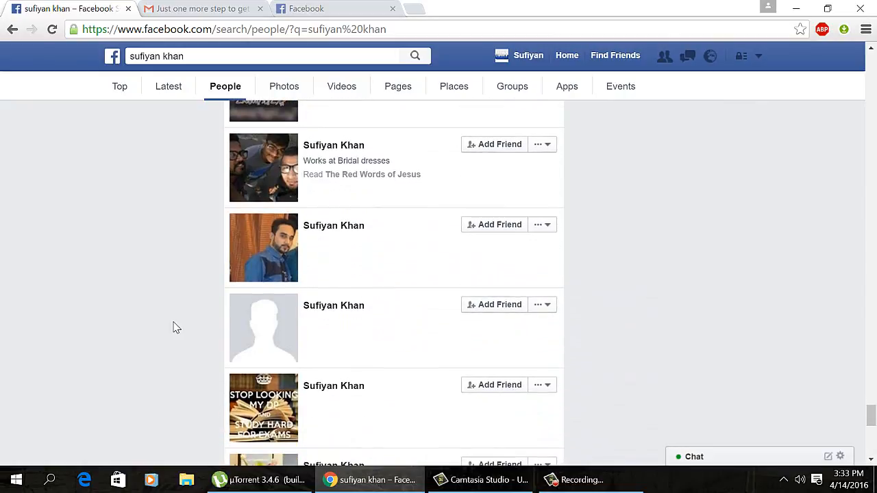
{"action": "scroll", "coordinate": [174, 327], "scroll_direction": "down", "scroll_amount": 4}
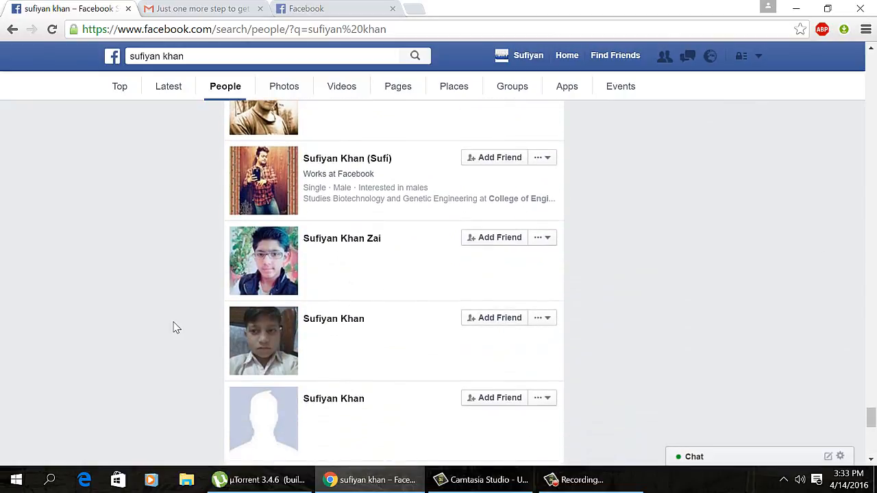
{"action": "scroll", "coordinate": [173, 327], "scroll_direction": "down", "scroll_amount": 3}
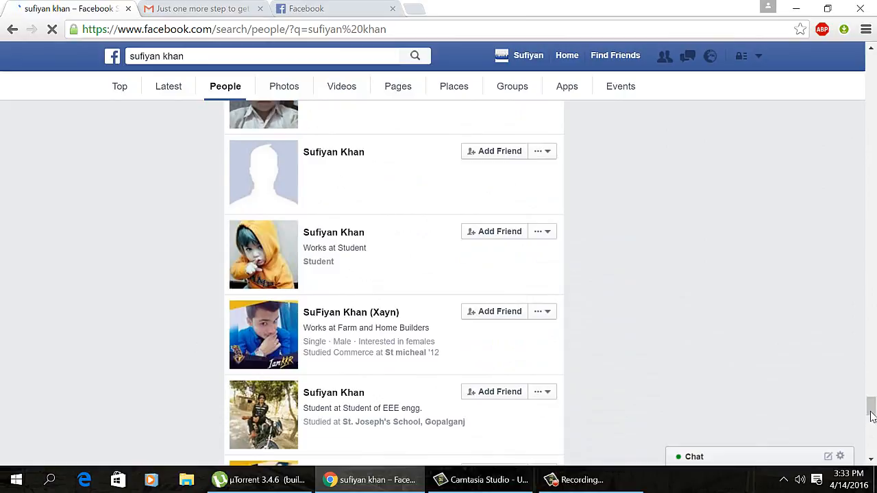
{"action": "scroll", "coordinate": [871, 414], "scroll_direction": "down", "scroll_amount": 3}
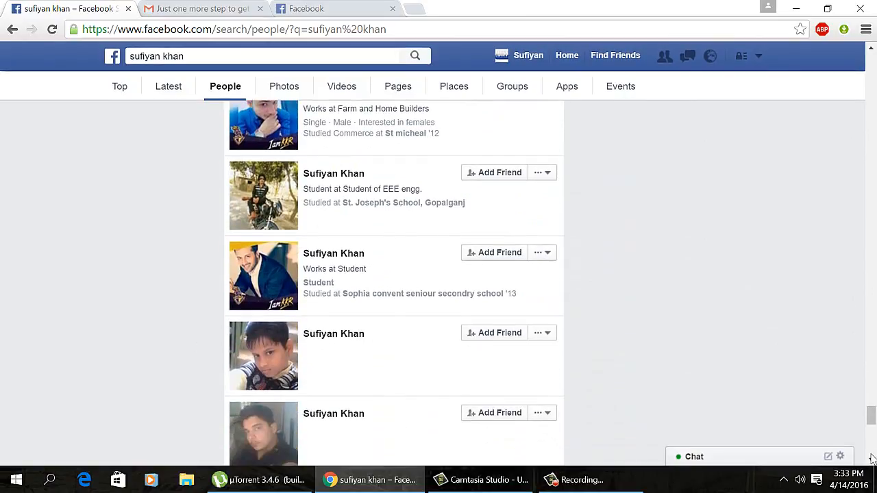
Step: Step through more results with the scrollbar's down arrow, then bring up the print dialog with Ctrl+P
{"action": "left_click", "coordinate": [872, 459]}
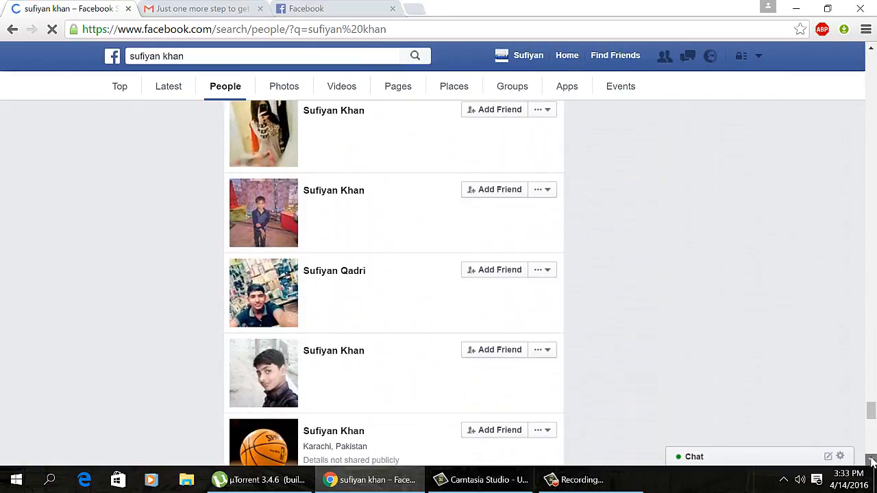
{"action": "left_click", "coordinate": [871, 459]}
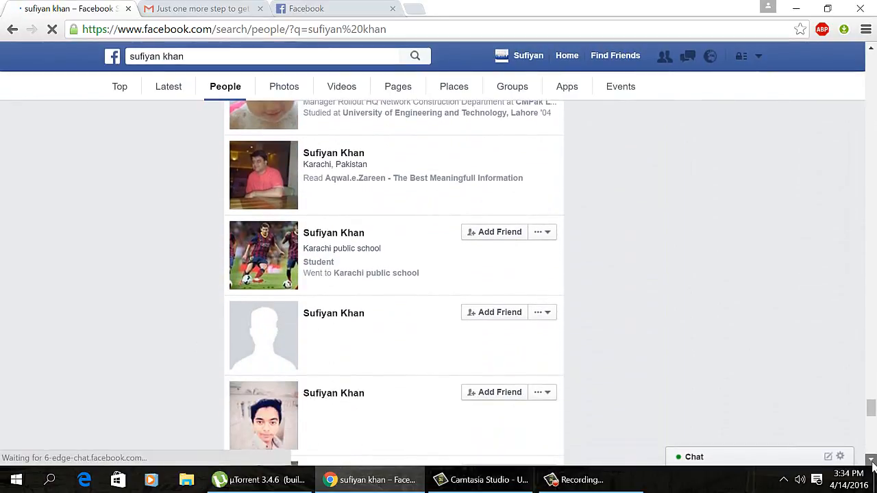
{"action": "left_click", "coordinate": [871, 459]}
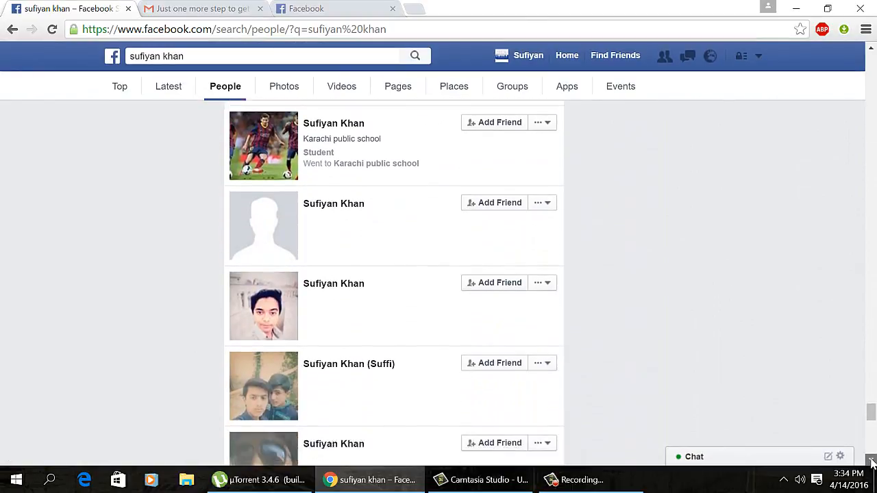
{"action": "left_click", "coordinate": [871, 461]}
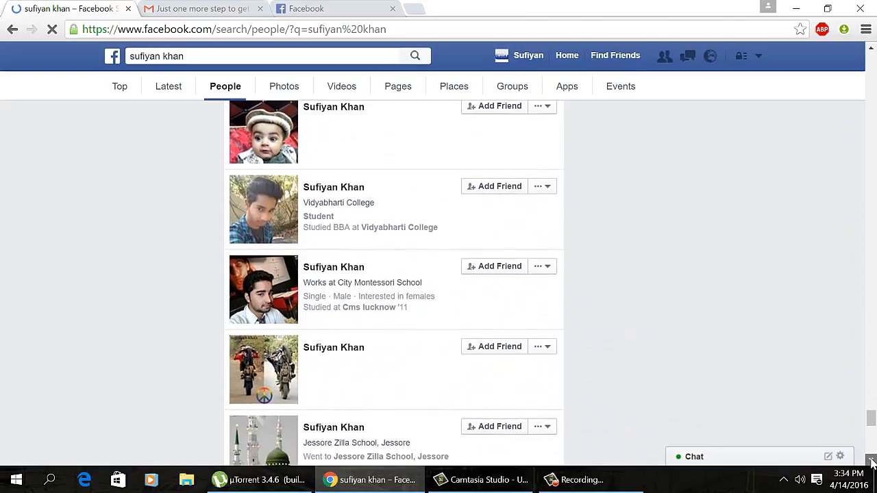
{"action": "left_click", "coordinate": [872, 460]}
{"action": "left_click", "coordinate": [872, 460]}
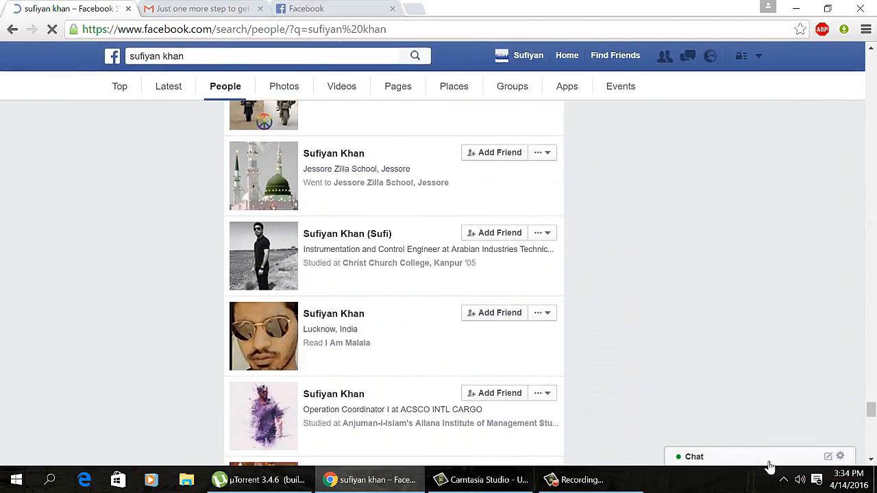
{"action": "key", "text": "ctrl+p"}
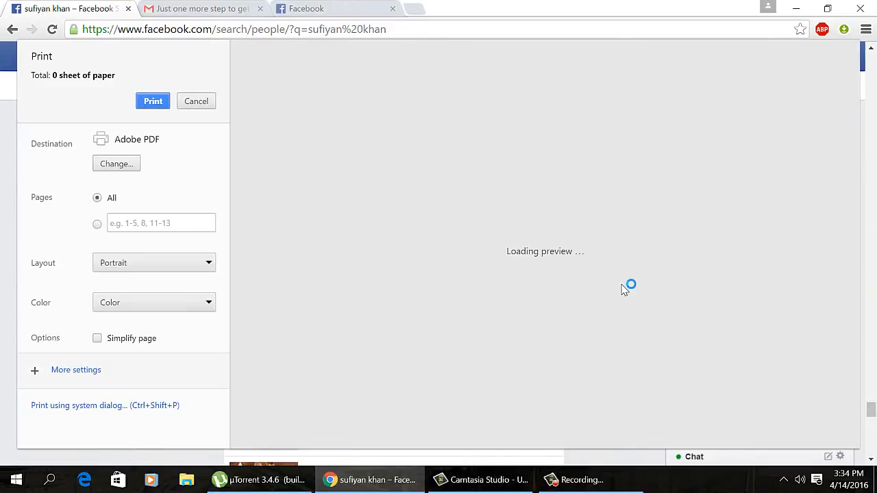
Step: Cancel the 15-sheet print preview without printing, back on the People results
{"action": "left_click", "coordinate": [564, 484]}
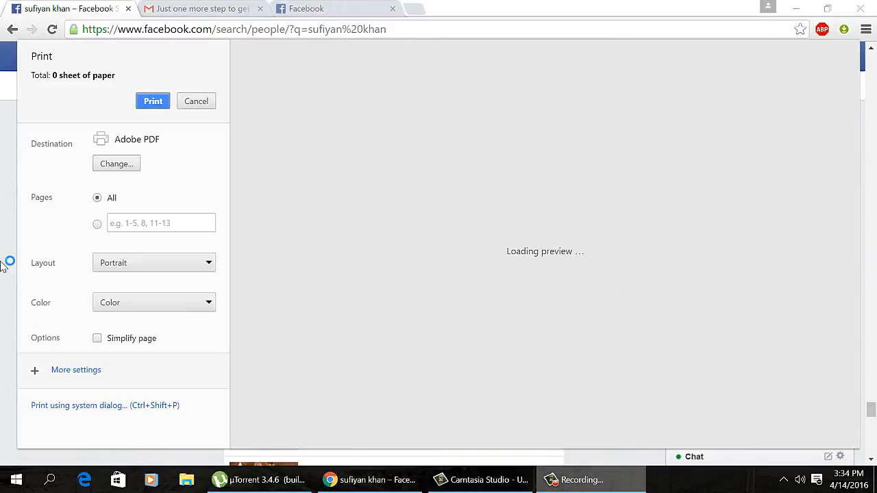
{"action": "left_click", "coordinate": [575, 480]}
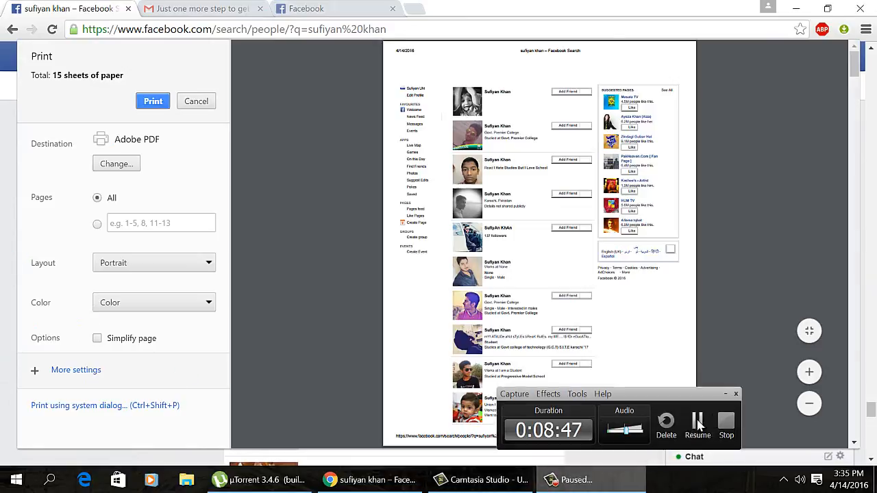
{"action": "left_click", "coordinate": [616, 405]}
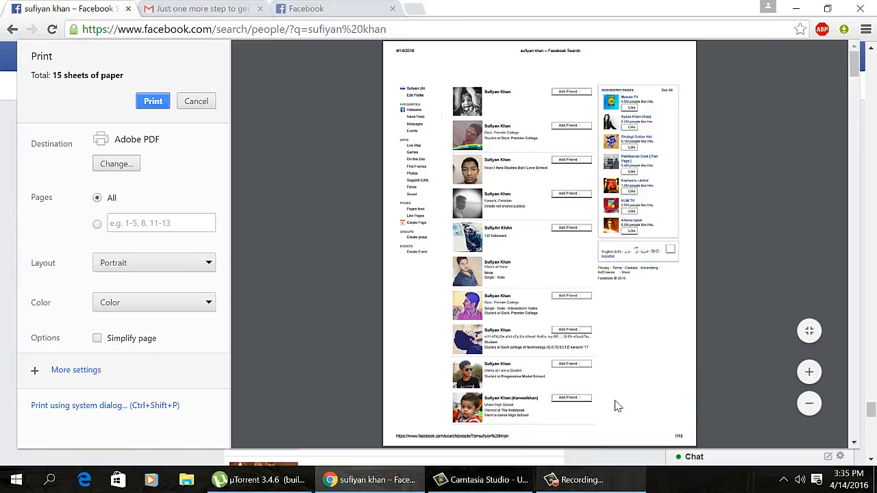
{"action": "left_click", "coordinate": [195, 101]}
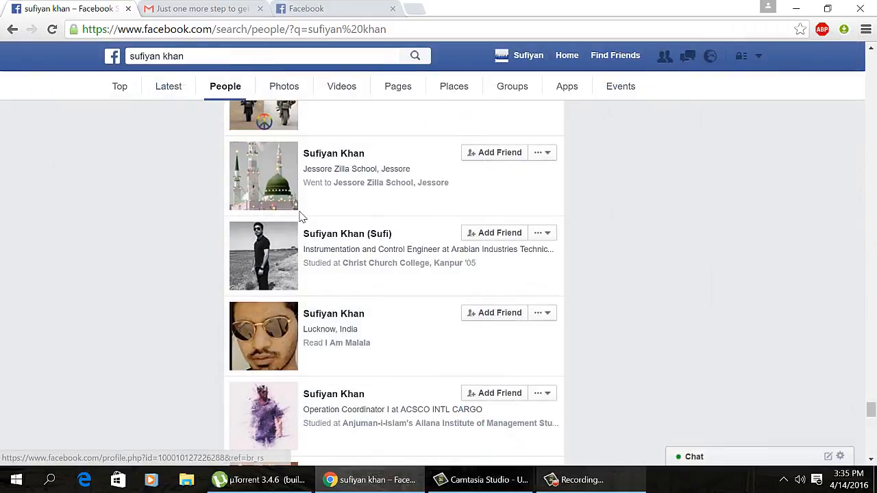
{"action": "scroll", "coordinate": [299, 216], "scroll_direction": "down", "scroll_amount": 1}
Step: Scroll until University of Mumbai and Pune profiles load, then select the query in the address bar
{"action": "scroll", "coordinate": [300, 216], "scroll_direction": "down", "scroll_amount": 8}
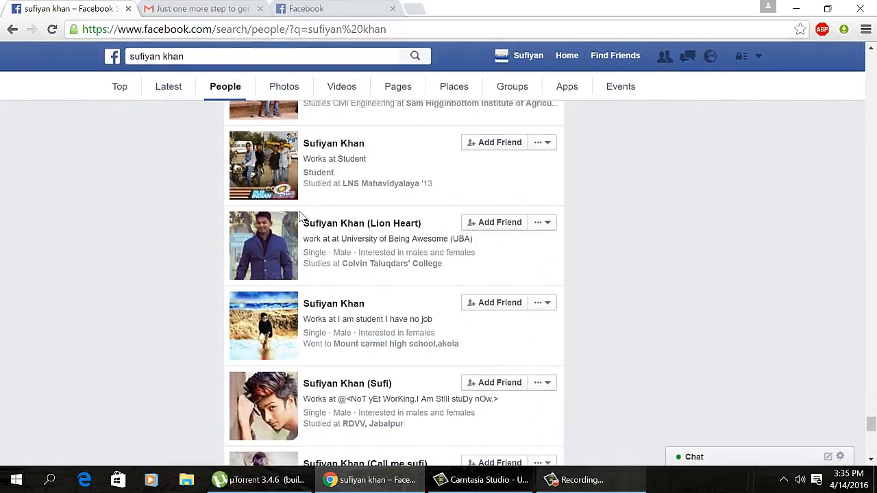
{"action": "scroll", "coordinate": [300, 216], "scroll_direction": "down", "scroll_amount": 3}
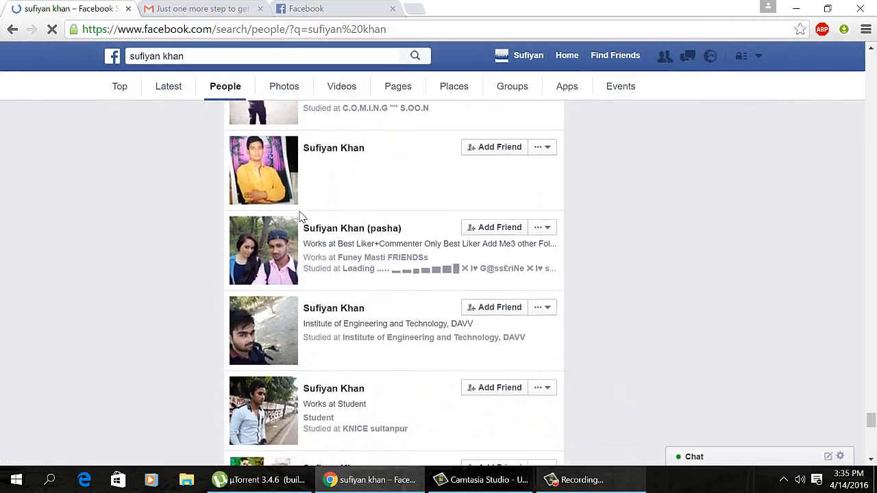
{"action": "scroll", "coordinate": [300, 216], "scroll_direction": "down", "scroll_amount": 5}
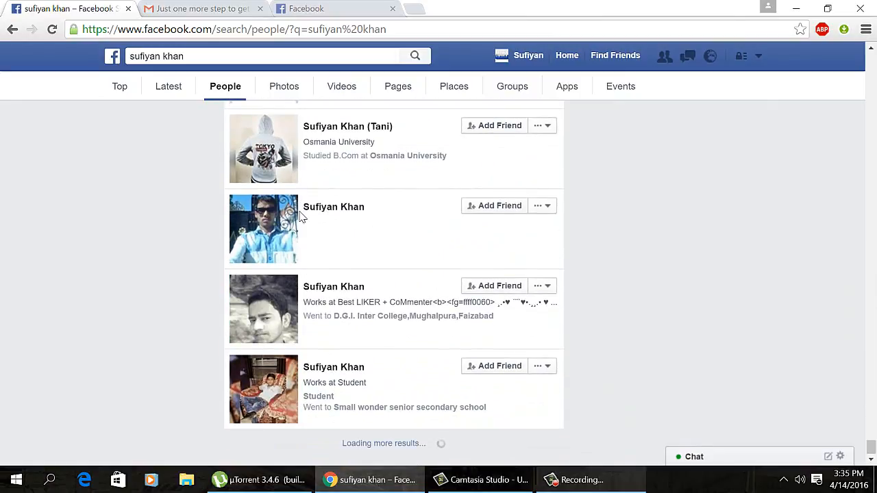
{"action": "scroll", "coordinate": [299, 217], "scroll_direction": "down", "scroll_amount": 1}
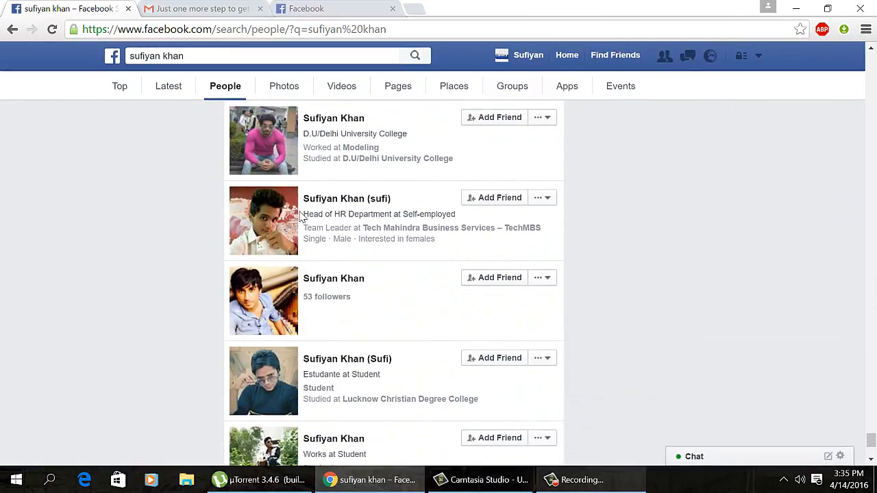
{"action": "scroll", "coordinate": [299, 217], "scroll_direction": "down", "scroll_amount": 3}
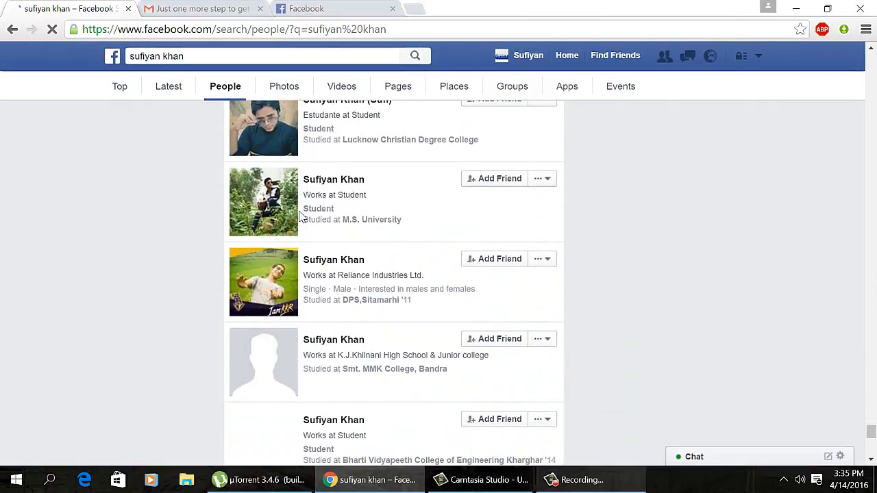
{"action": "scroll", "coordinate": [300, 217], "scroll_direction": "down", "scroll_amount": 8}
{"action": "scroll", "coordinate": [300, 217], "scroll_direction": "down", "scroll_amount": 1}
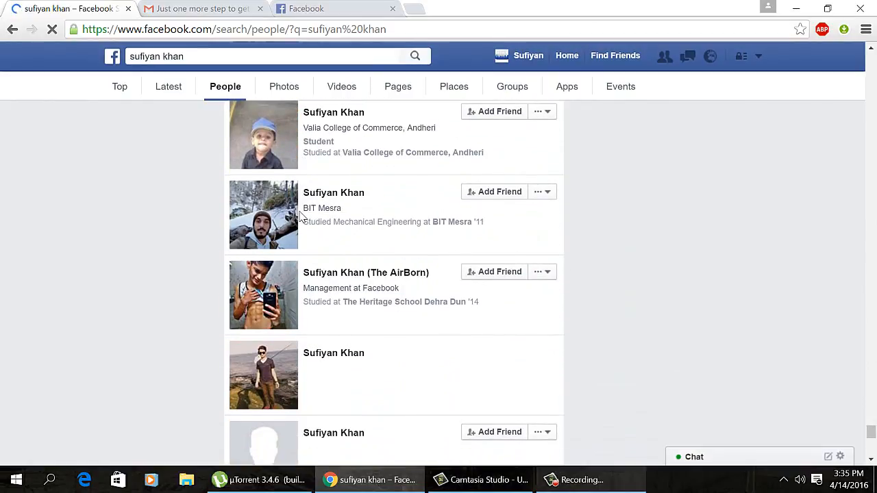
{"action": "scroll", "coordinate": [299, 217], "scroll_direction": "down", "scroll_amount": 10}
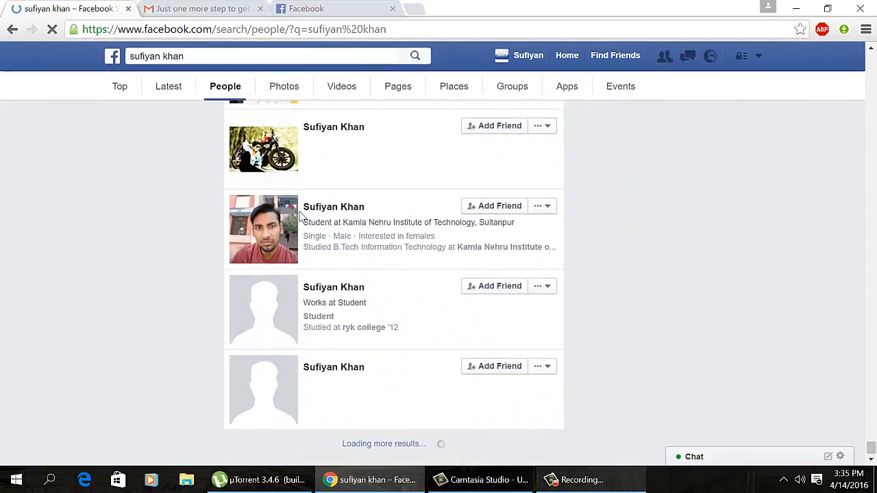
{"action": "scroll", "coordinate": [299, 216], "scroll_direction": "down", "scroll_amount": 6}
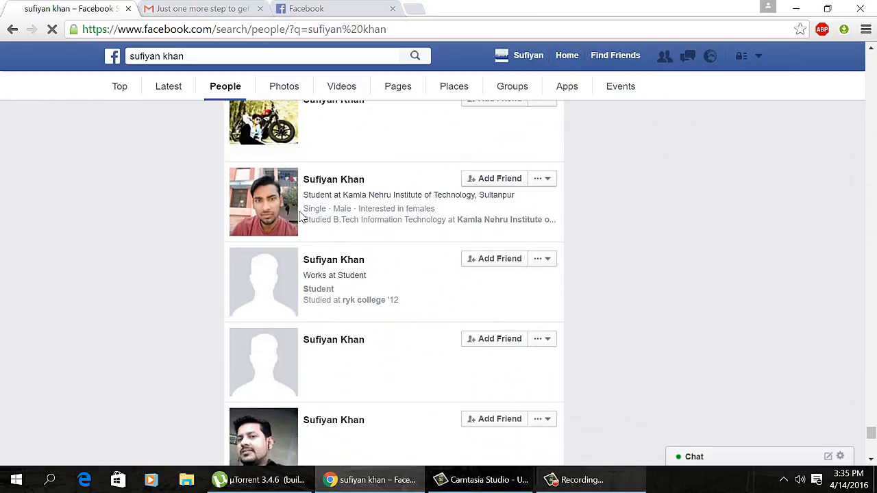
{"action": "scroll", "coordinate": [301, 216], "scroll_direction": "down", "scroll_amount": 1}
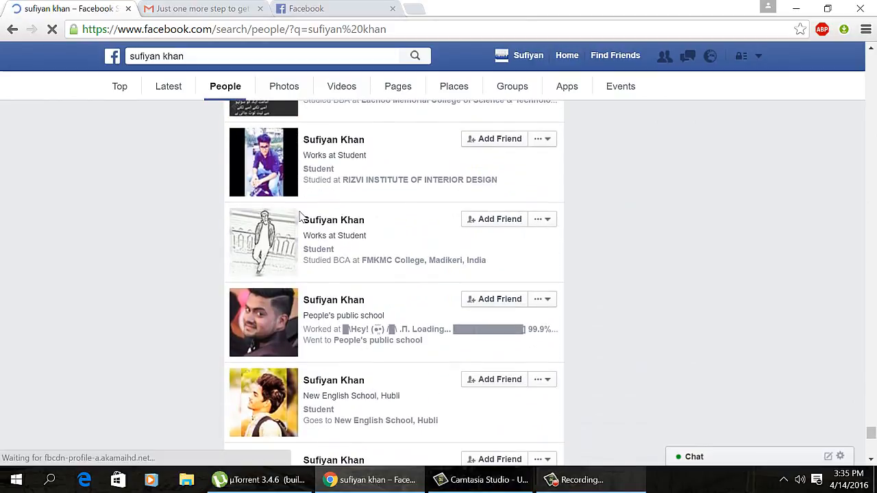
{"action": "scroll", "coordinate": [301, 217], "scroll_direction": "down", "scroll_amount": 5}
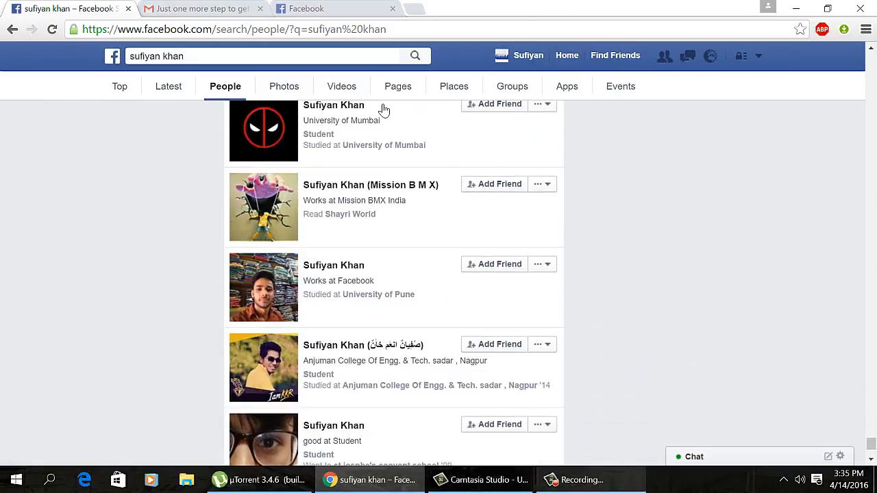
{"action": "left_click_drag", "start_coordinate": [405, 29], "coordinate": [266, 35]}
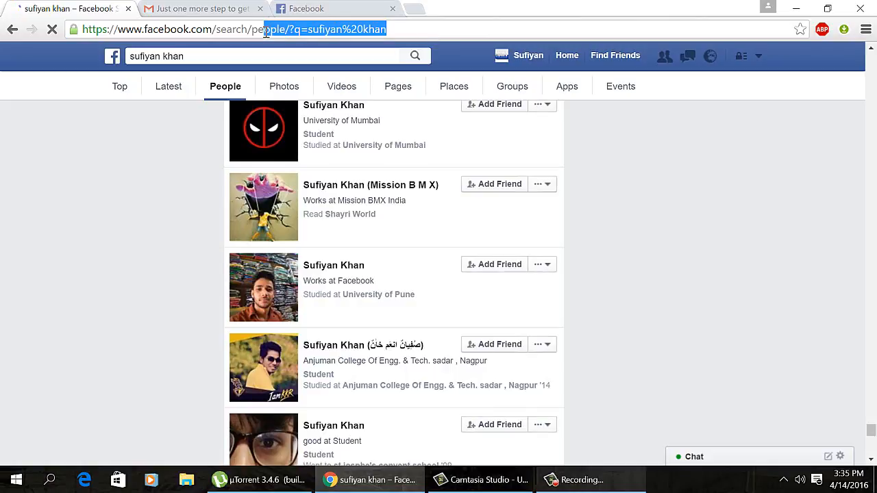
Step: Close the search results and Gmail tabs, returning to the Facebook news feed
{"action": "left_click", "coordinate": [128, 8]}
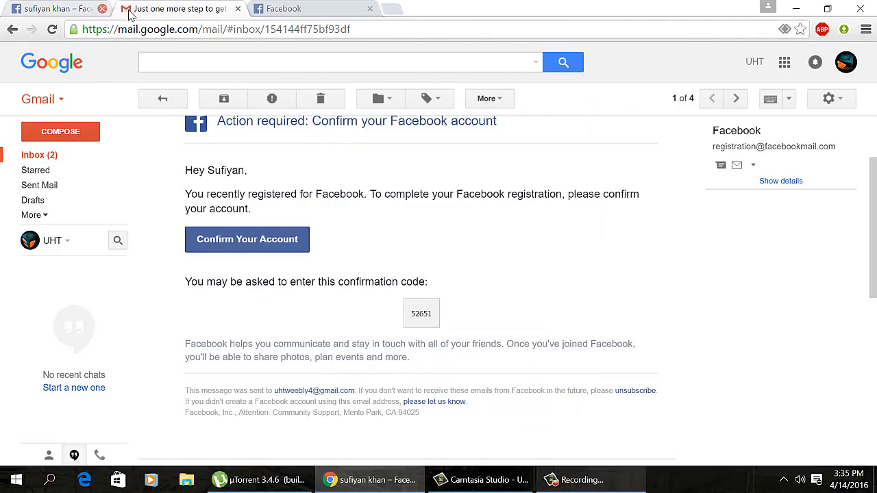
{"action": "left_click", "coordinate": [162, 9]}
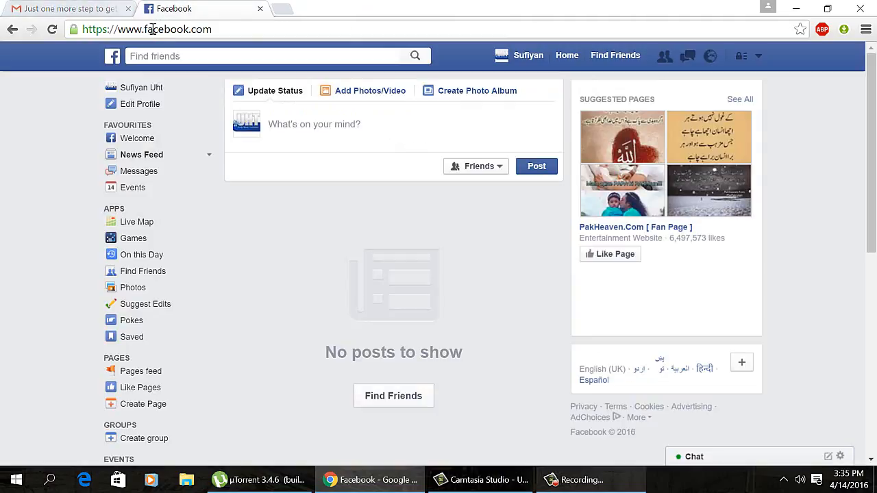
{"action": "left_click", "coordinate": [128, 9]}
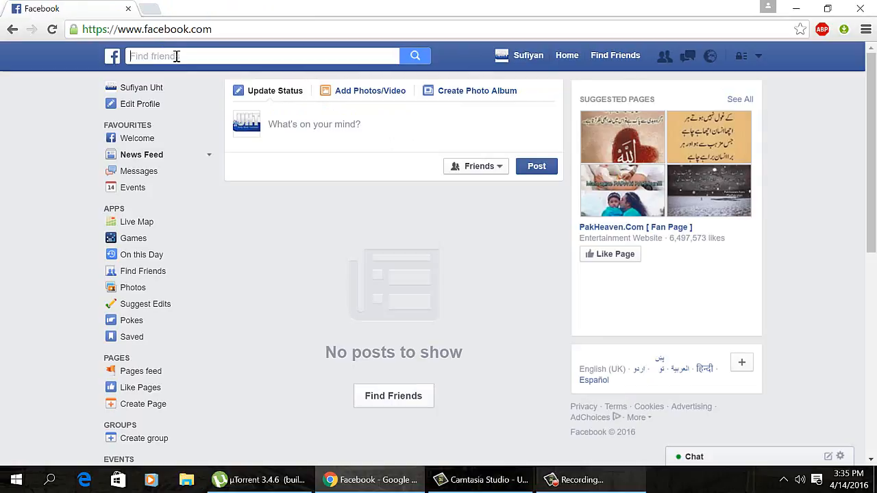
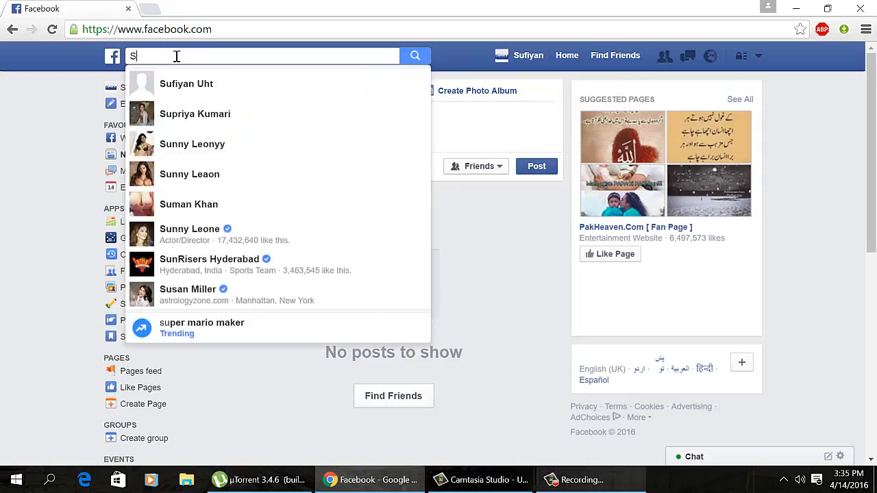
Step: Search for a different person by name and open their profile from the suggestions
{"action": "type", "text": "Sufi"}
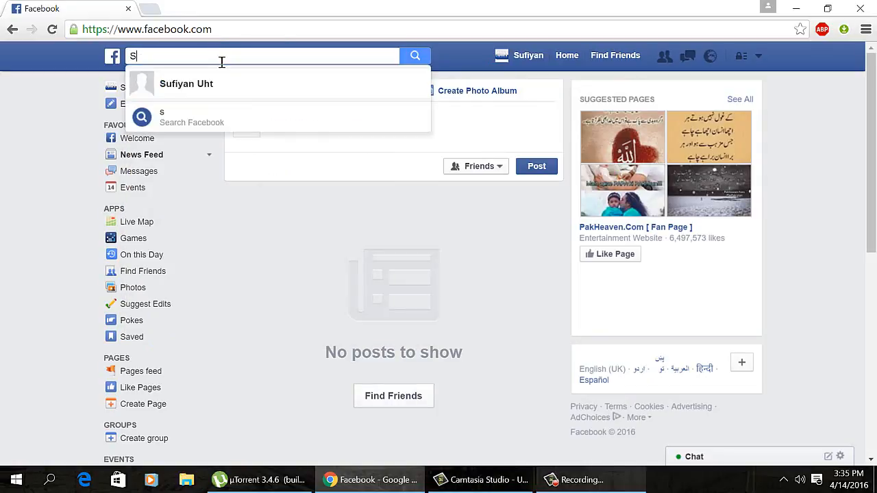
{"action": "type", "text": "ya"}
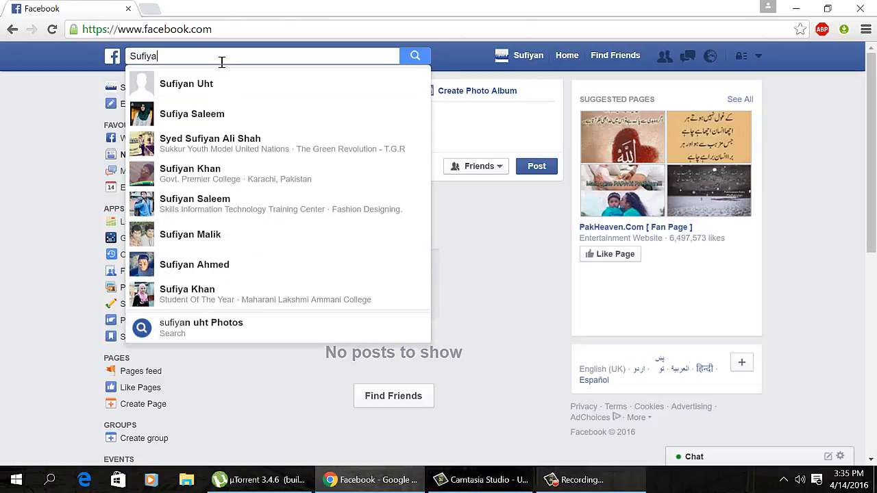
{"action": "type", "text": "n LK"}
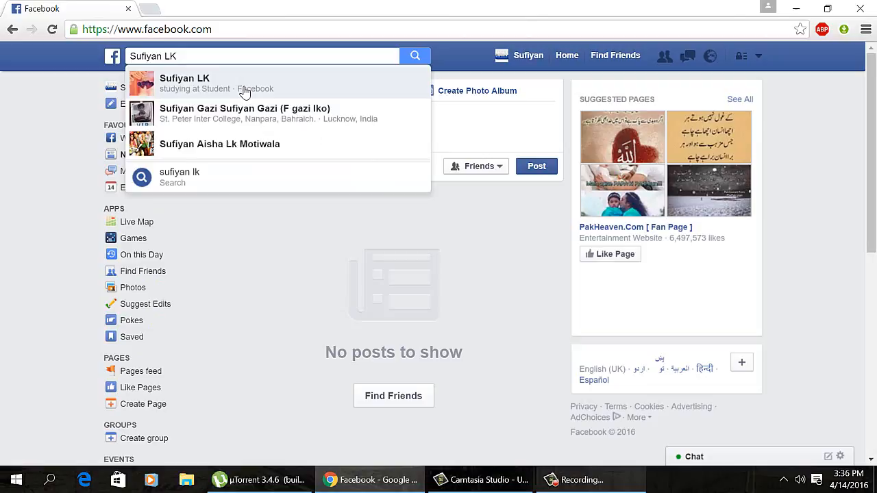
{"action": "left_click", "coordinate": [244, 93]}
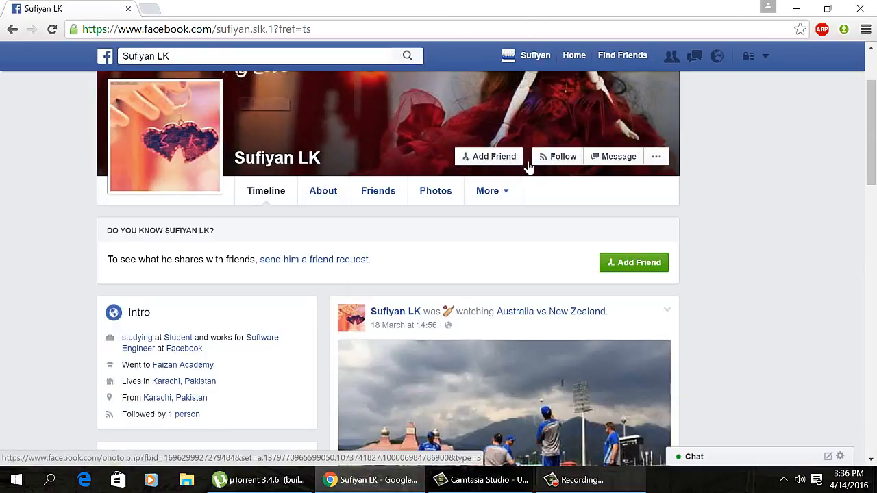
Step: Send this person a friend request and browse their Friends list
{"action": "scroll", "coordinate": [874, 144], "scroll_direction": "up", "scroll_amount": 2}
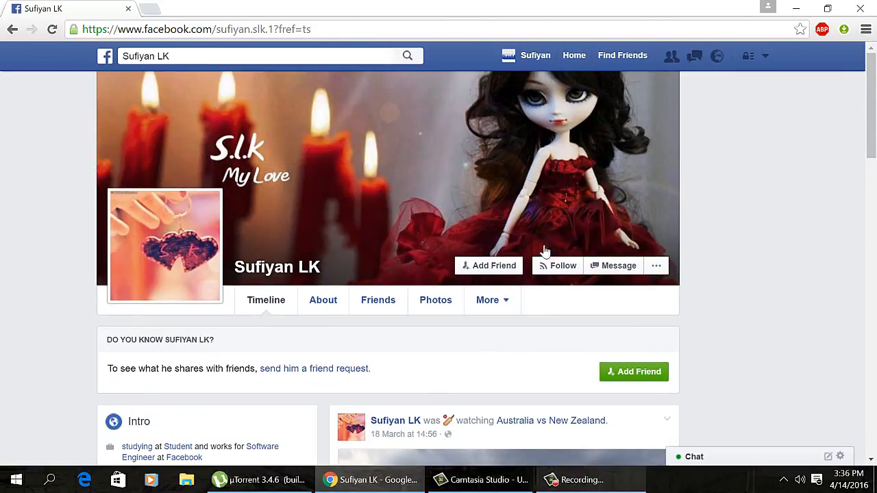
{"action": "left_click", "coordinate": [510, 268]}
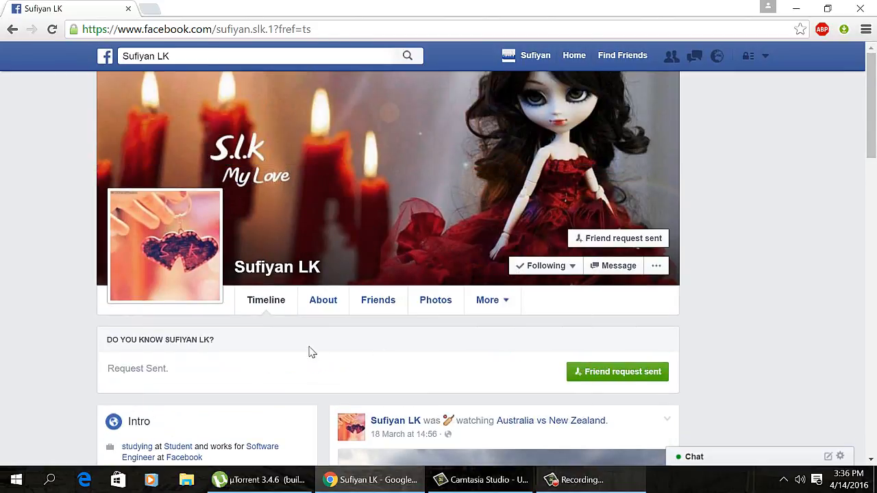
{"action": "left_click", "coordinate": [401, 304]}
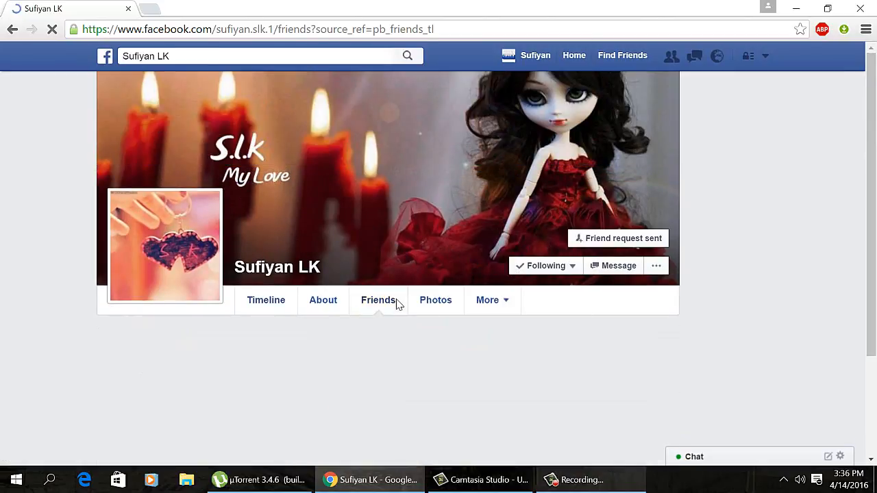
{"action": "scroll", "coordinate": [542, 346], "scroll_direction": "down", "scroll_amount": 5}
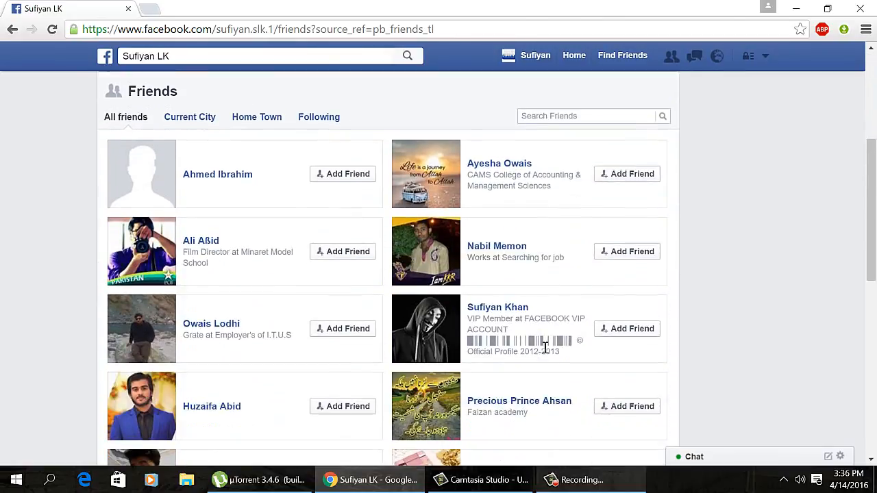
{"action": "scroll", "coordinate": [541, 346], "scroll_direction": "down", "scroll_amount": 2}
{"action": "scroll", "coordinate": [541, 346], "scroll_direction": "up", "scroll_amount": 2}
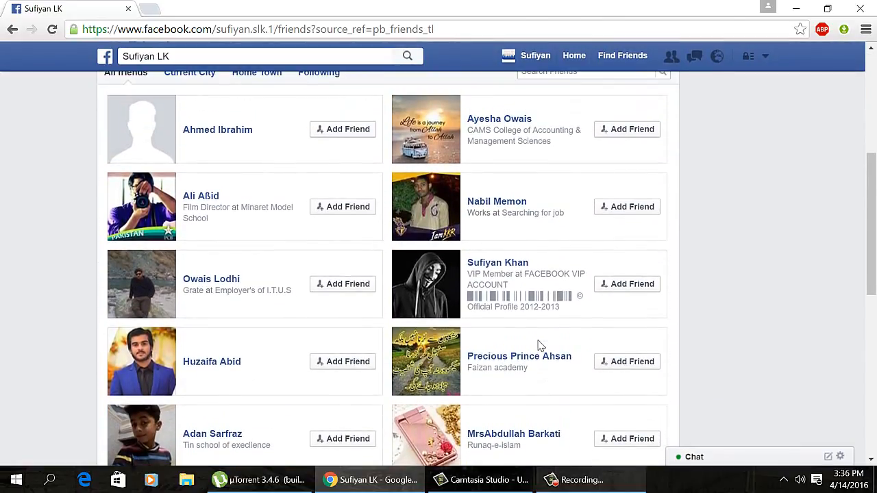
{"action": "scroll", "coordinate": [871, 226], "scroll_direction": "down", "scroll_amount": 1}
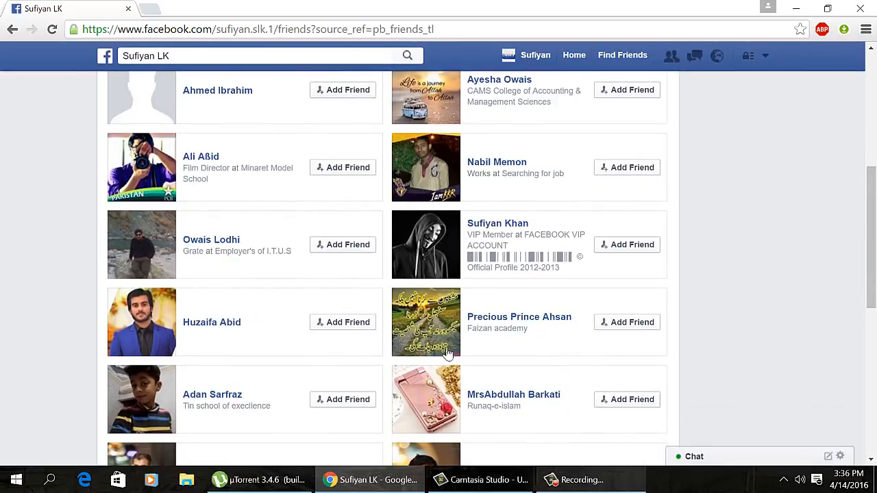
Step: Send a friend request to a profile picked from that list and return to the news feed
{"action": "left_click", "coordinate": [516, 226]}
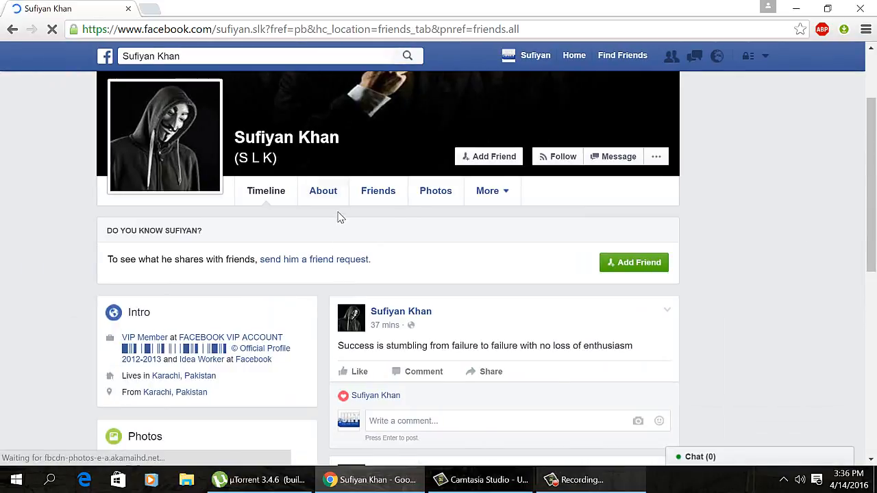
{"action": "left_click", "coordinate": [505, 155]}
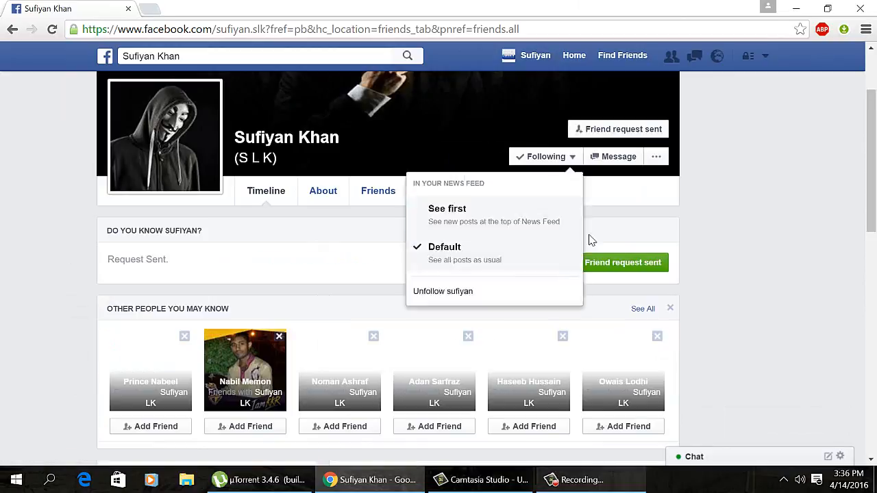
{"action": "left_click", "coordinate": [582, 61]}
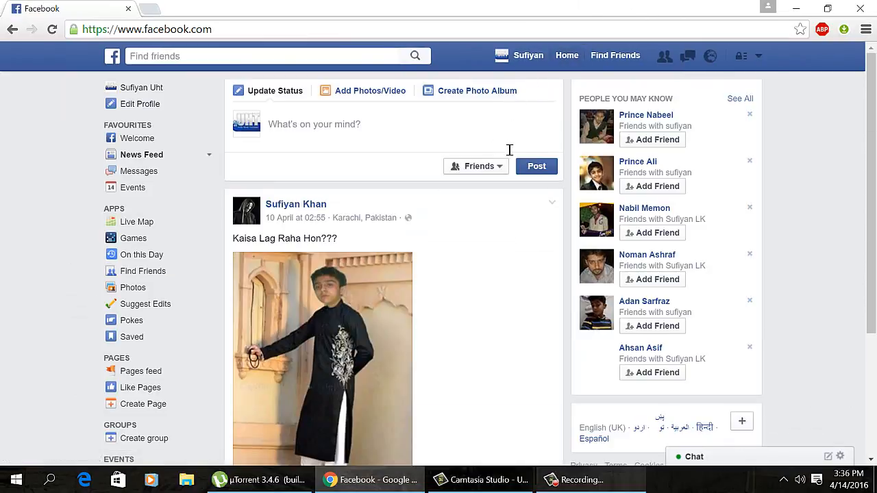
Step: Scroll through the news feed's new photo and video posts from the added friends
{"action": "scroll", "coordinate": [505, 146], "scroll_direction": "down", "scroll_amount": 5}
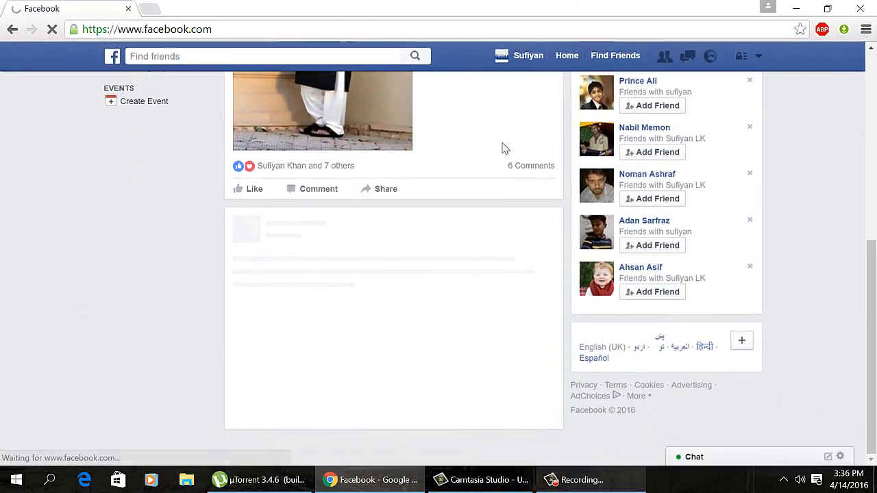
{"action": "scroll", "coordinate": [505, 148], "scroll_direction": "down", "scroll_amount": 10}
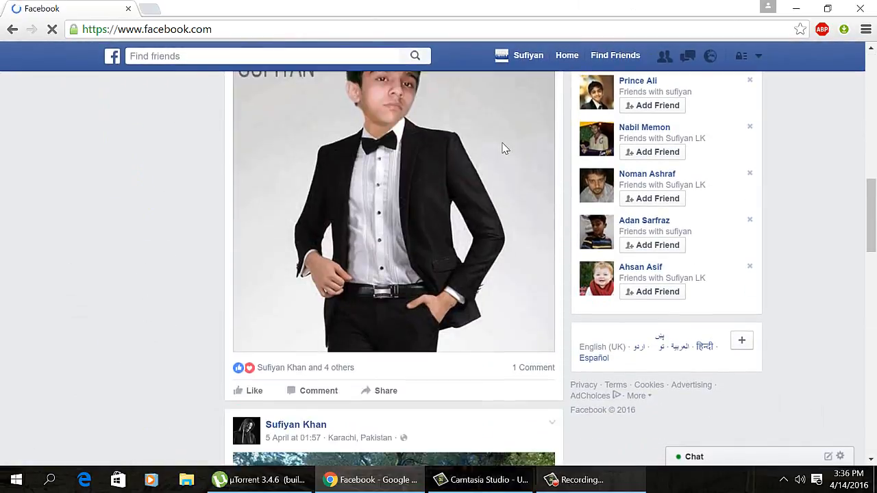
{"action": "scroll", "coordinate": [507, 150], "scroll_direction": "down", "scroll_amount": 10}
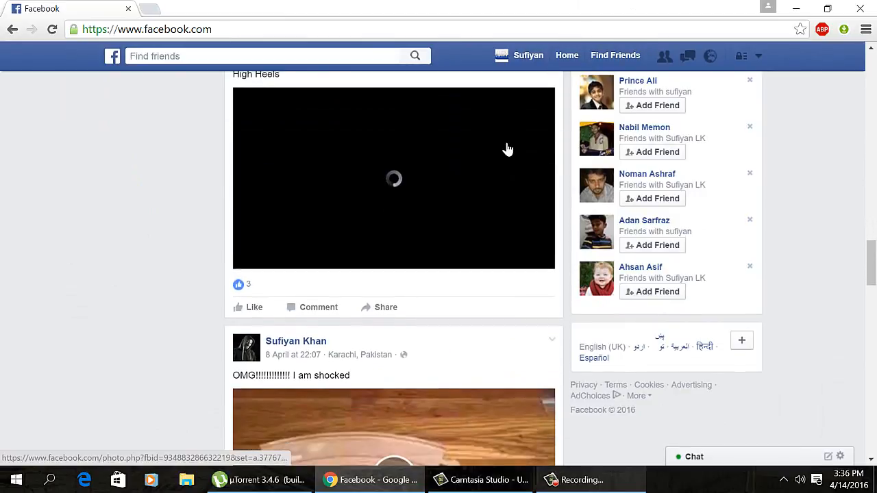
{"action": "scroll", "coordinate": [507, 149], "scroll_direction": "down", "scroll_amount": 10}
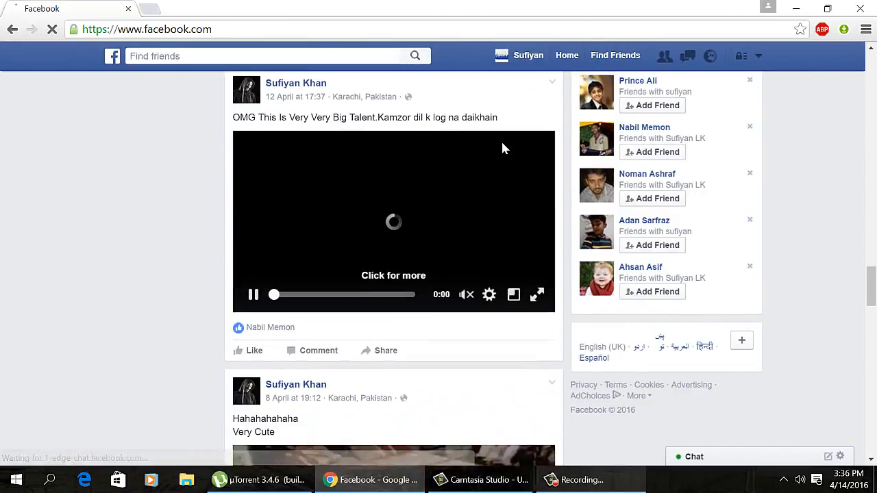
{"action": "scroll", "coordinate": [504, 148], "scroll_direction": "down", "scroll_amount": 10}
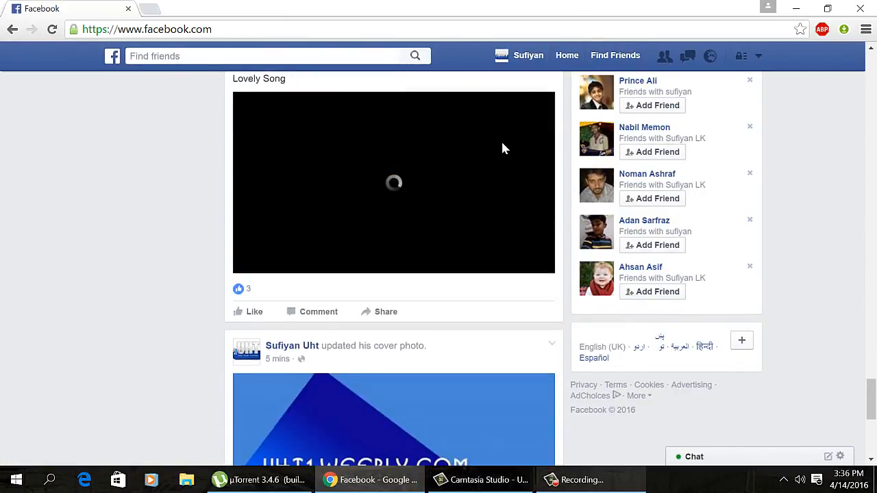
{"action": "scroll", "coordinate": [504, 148], "scroll_direction": "down", "scroll_amount": 3}
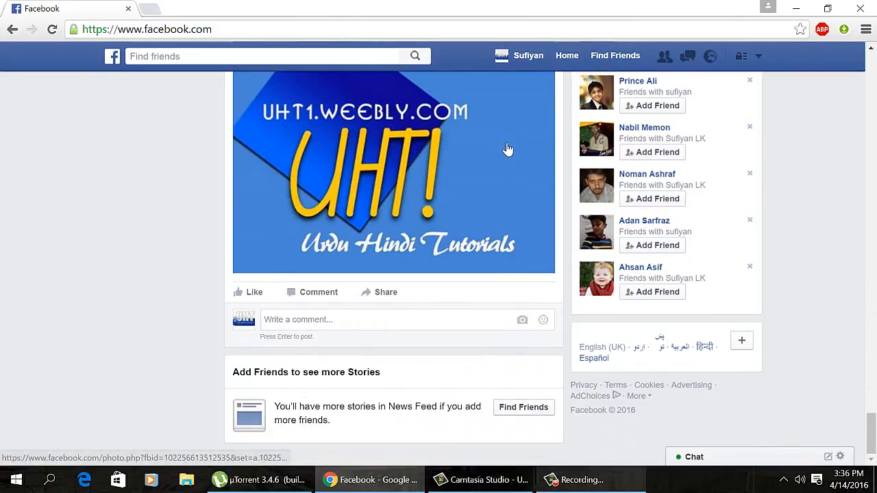
{"action": "scroll", "coordinate": [507, 149], "scroll_direction": "up", "scroll_amount": 10}
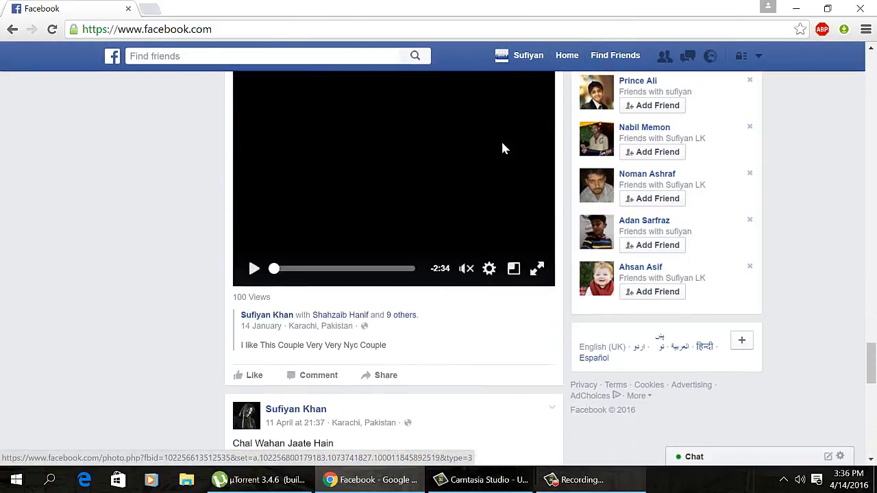
{"action": "scroll", "coordinate": [503, 148], "scroll_direction": "up", "scroll_amount": 4}
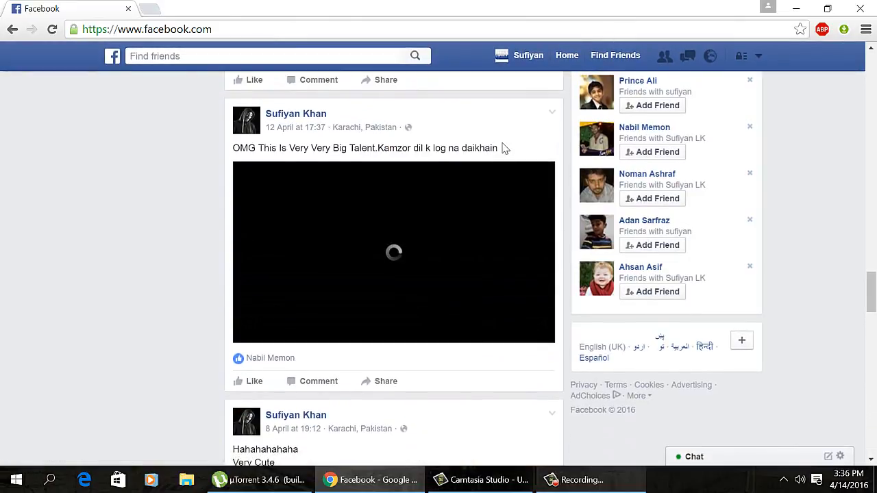
{"action": "scroll", "coordinate": [504, 148], "scroll_direction": "down", "scroll_amount": 15}
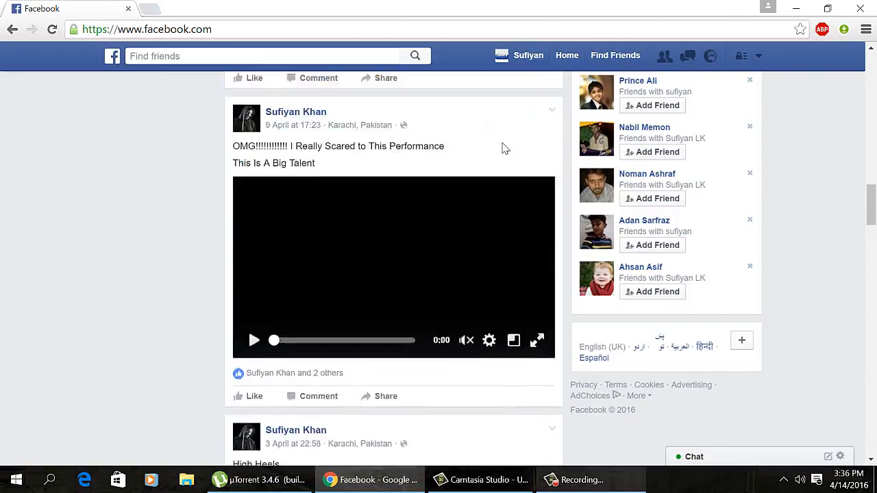
{"action": "scroll", "coordinate": [507, 149], "scroll_direction": "up", "scroll_amount": 3}
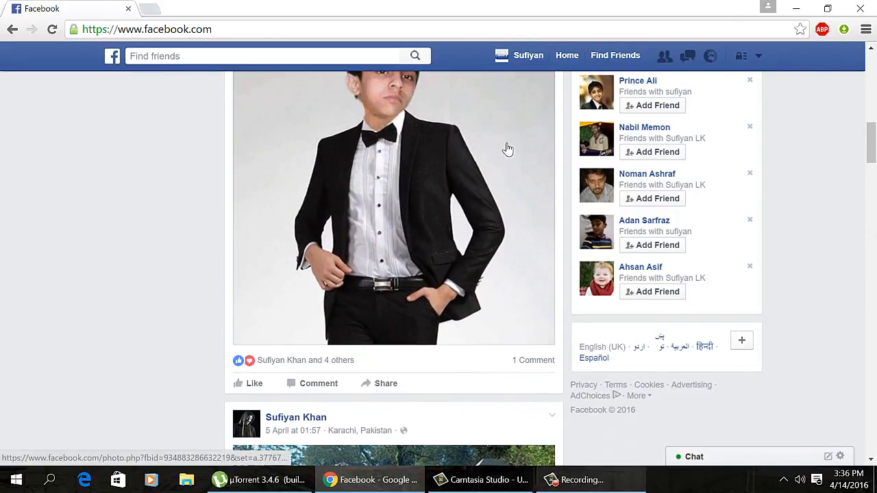
{"action": "left_click", "coordinate": [622, 482]}
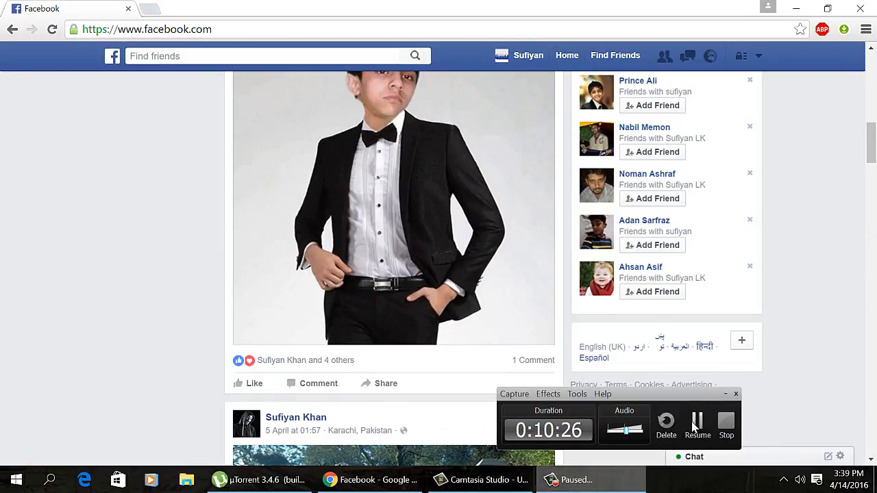
{"action": "left_click", "coordinate": [696, 425]}
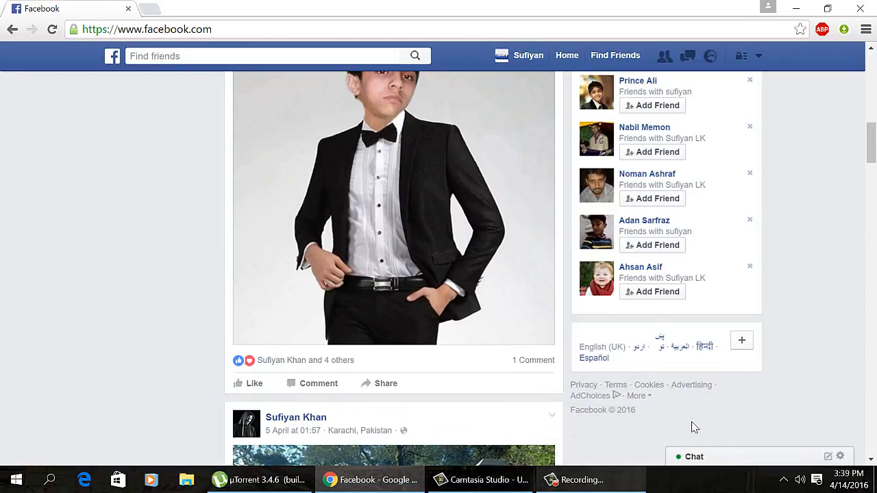